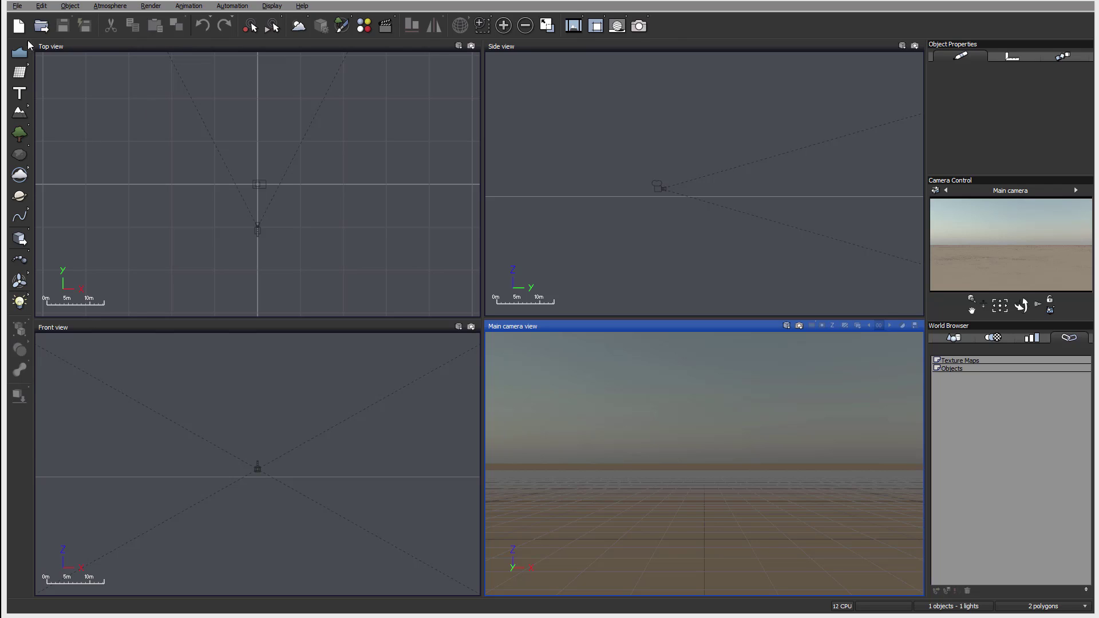
- Add a 'VUE 2015' 3D text object and move the Text Editor dialog clear of the views
{"action": "left_click", "coordinate": [20, 94]}
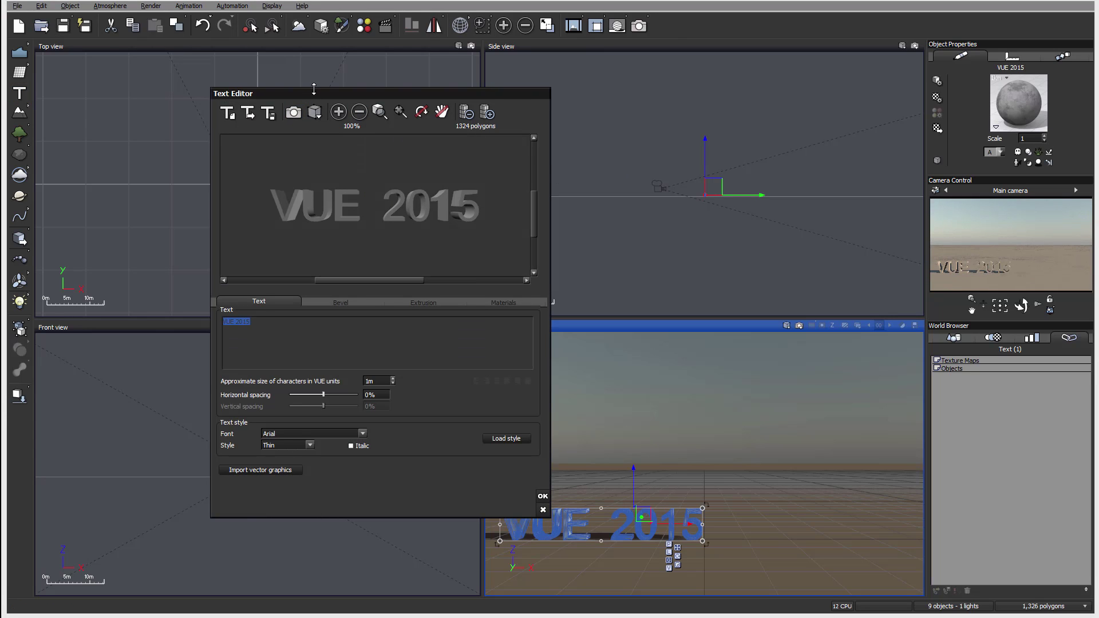
{"action": "left_click_drag", "start_coordinate": [314, 87], "coordinate": [342, 89]}
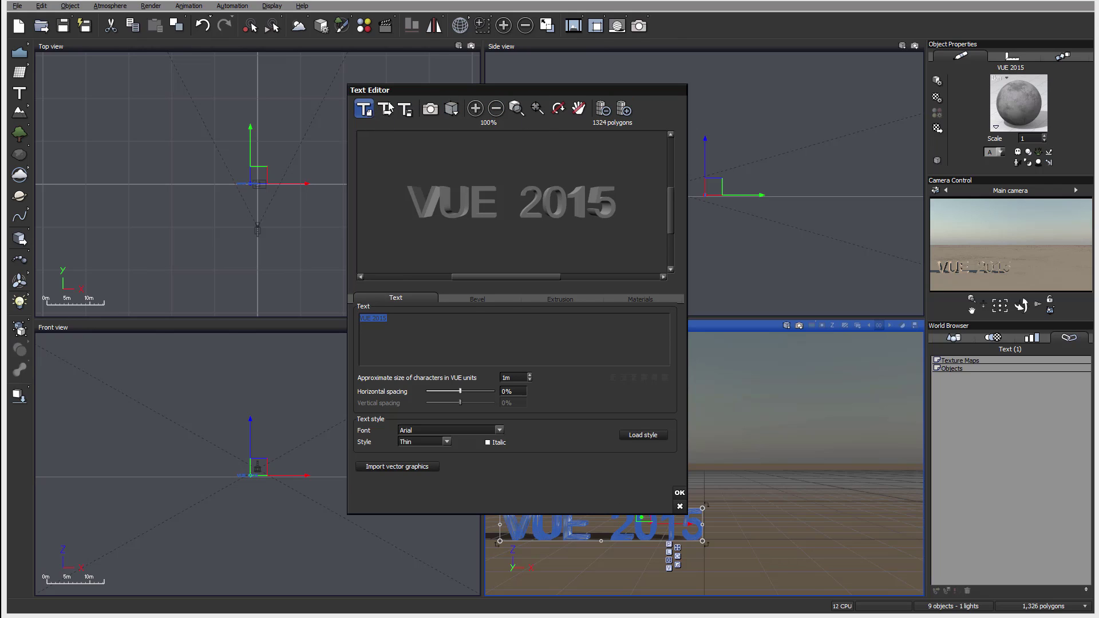
{"action": "left_click", "coordinate": [433, 110]}
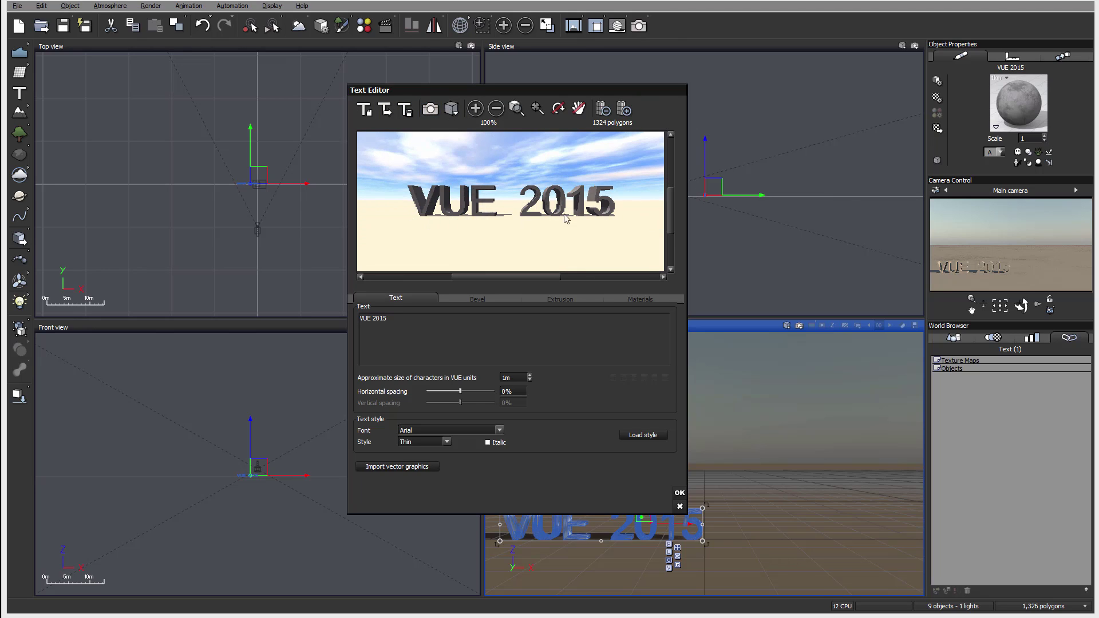
{"action": "left_click", "coordinate": [459, 115]}
{"action": "left_click", "coordinate": [491, 107]}
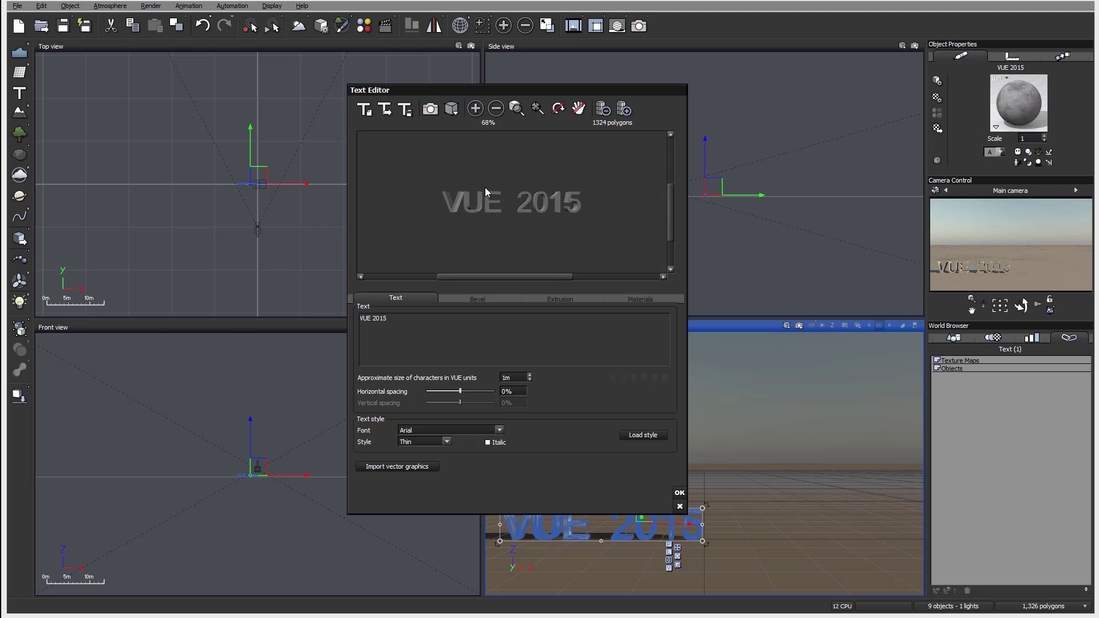
{"action": "scroll", "coordinate": [485, 188], "scroll_direction": "up", "scroll_amount": 2}
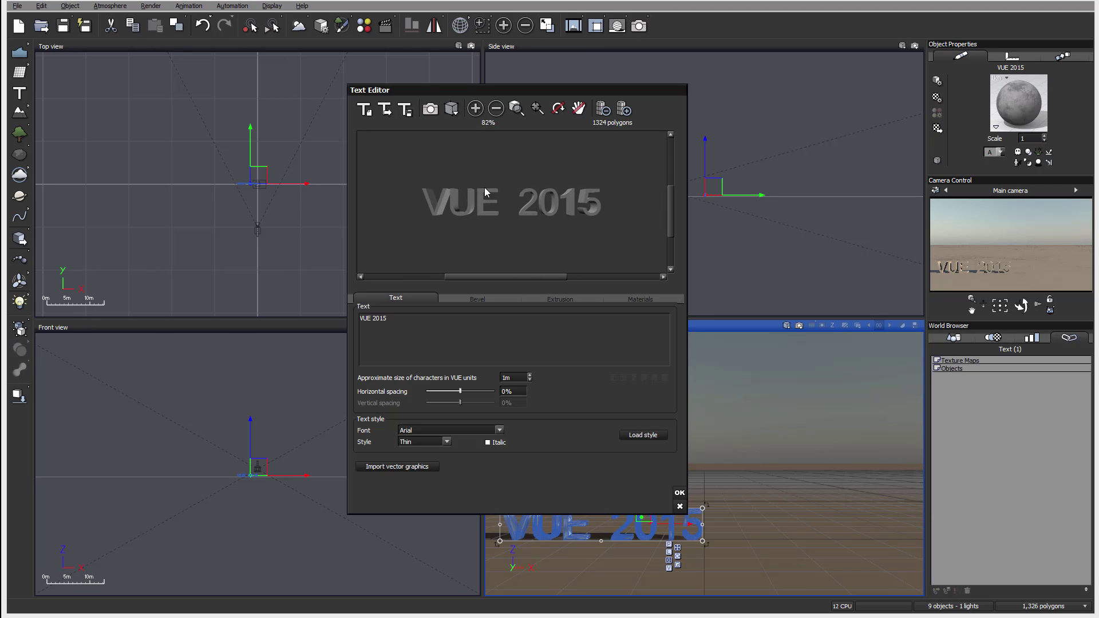
{"action": "scroll", "coordinate": [484, 187], "scroll_direction": "up", "scroll_amount": 1}
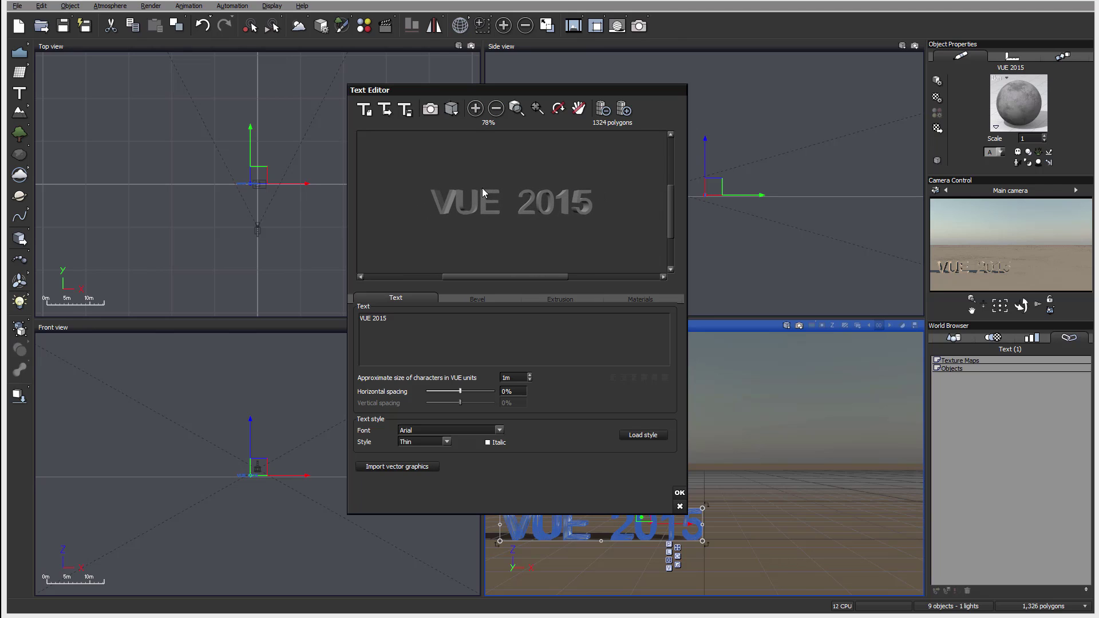
{"action": "left_click", "coordinate": [516, 109]}
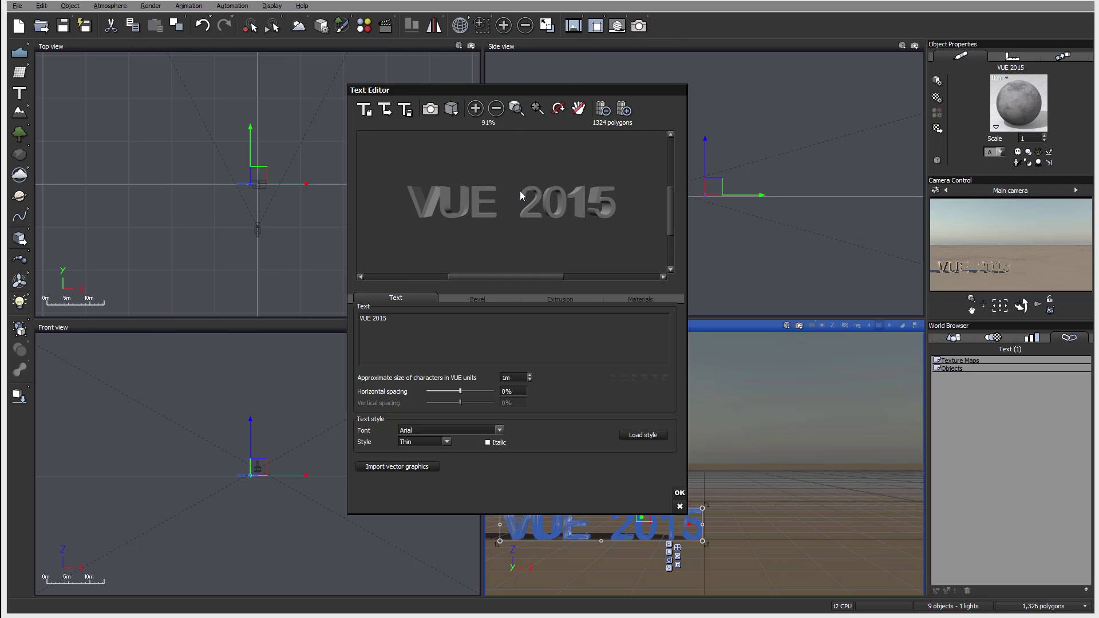
{"action": "left_click_drag", "start_coordinate": [503, 204], "coordinate": [515, 118]}
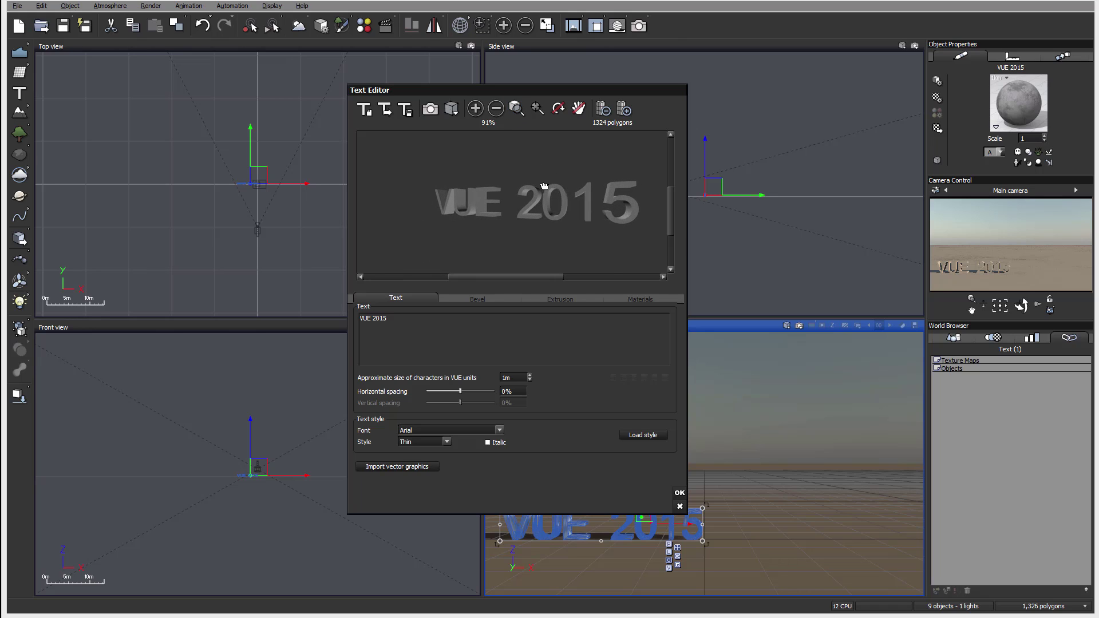
{"action": "left_click", "coordinate": [516, 109]}
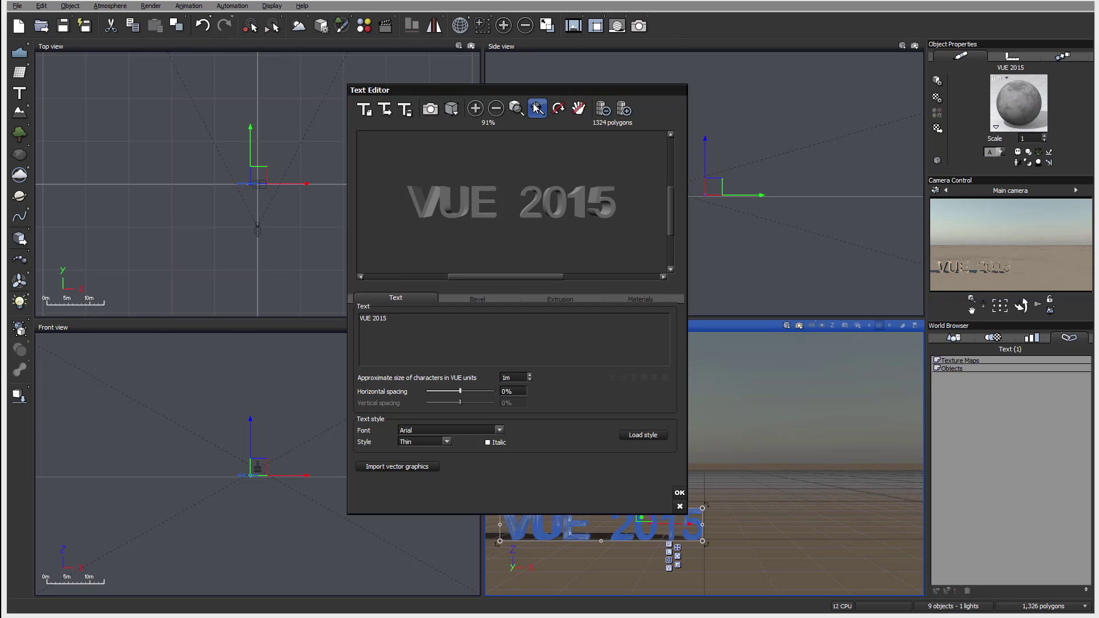
{"action": "left_click", "coordinate": [537, 108]}
{"action": "left_click_drag", "start_coordinate": [510, 277], "coordinate": [496, 277]}
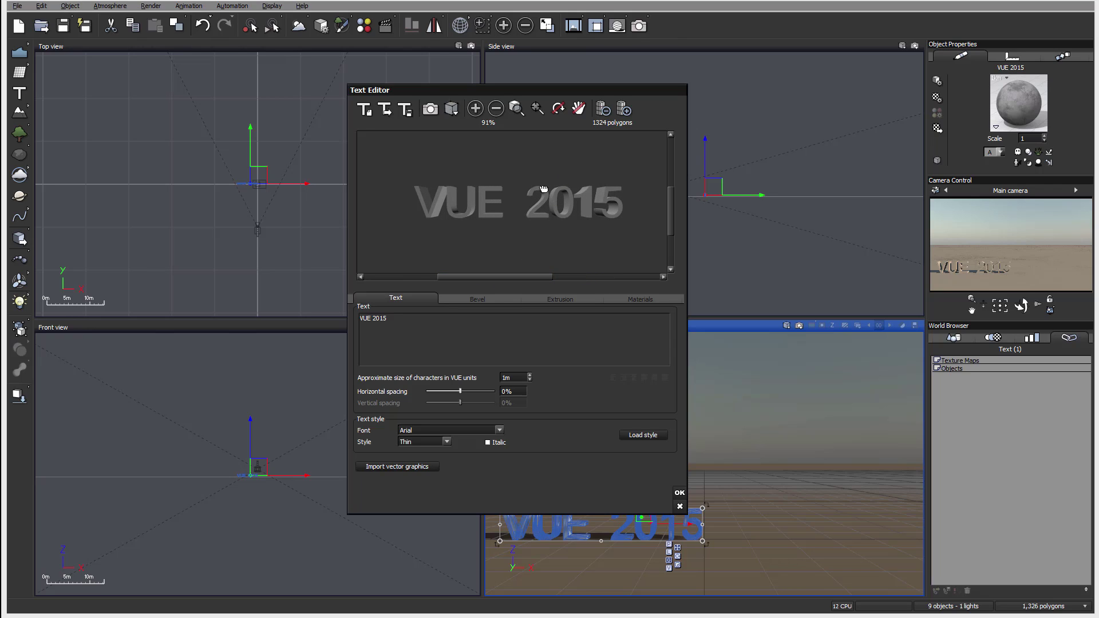
{"action": "left_click_drag", "start_coordinate": [543, 195], "coordinate": [492, 216]}
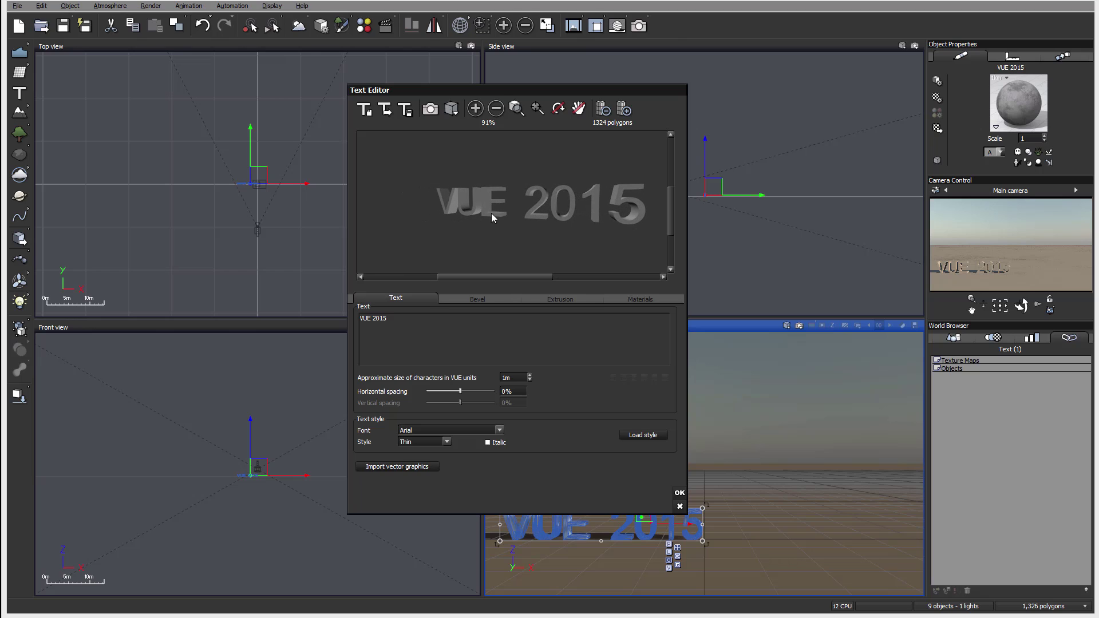
{"action": "left_click_drag", "start_coordinate": [573, 210], "coordinate": [615, 212]}
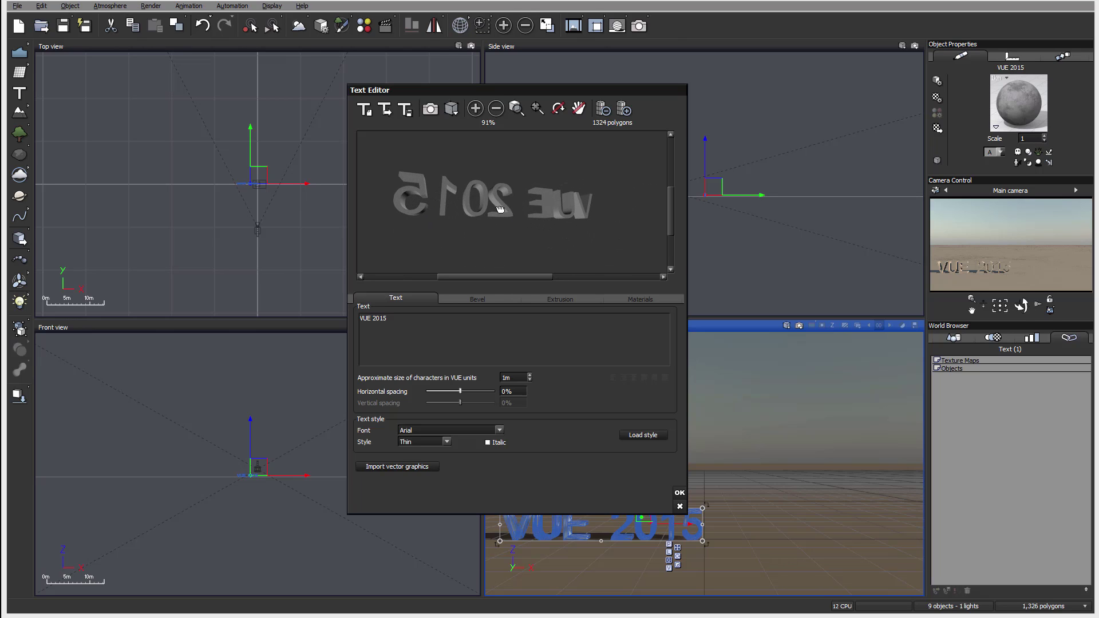
{"action": "left_click_drag", "start_coordinate": [500, 210], "coordinate": [549, 215]}
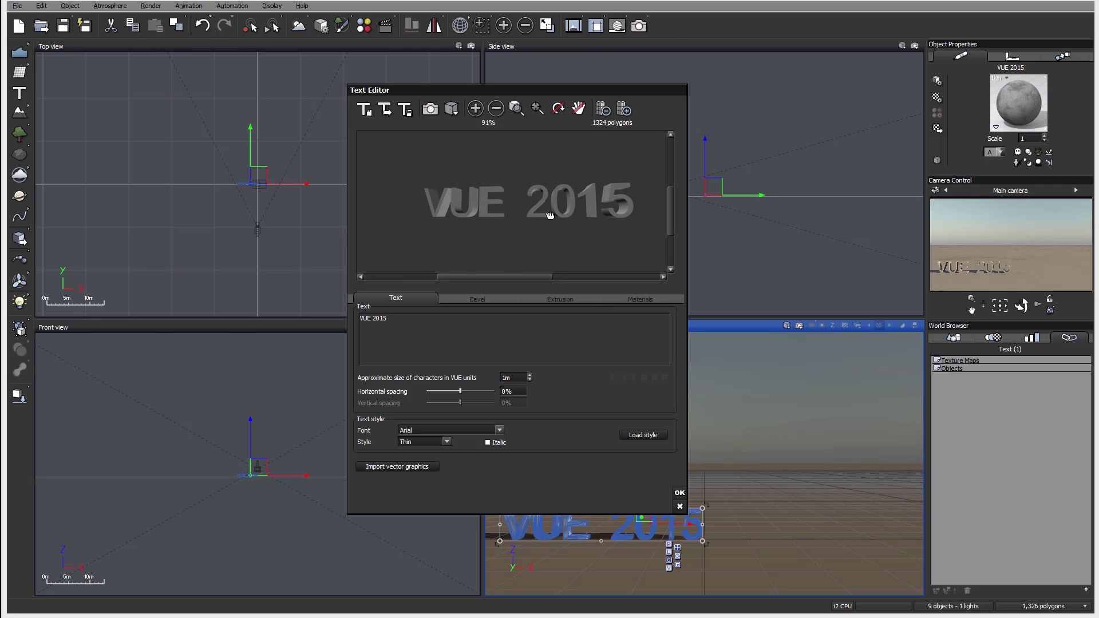
{"action": "left_click", "coordinate": [543, 111]}
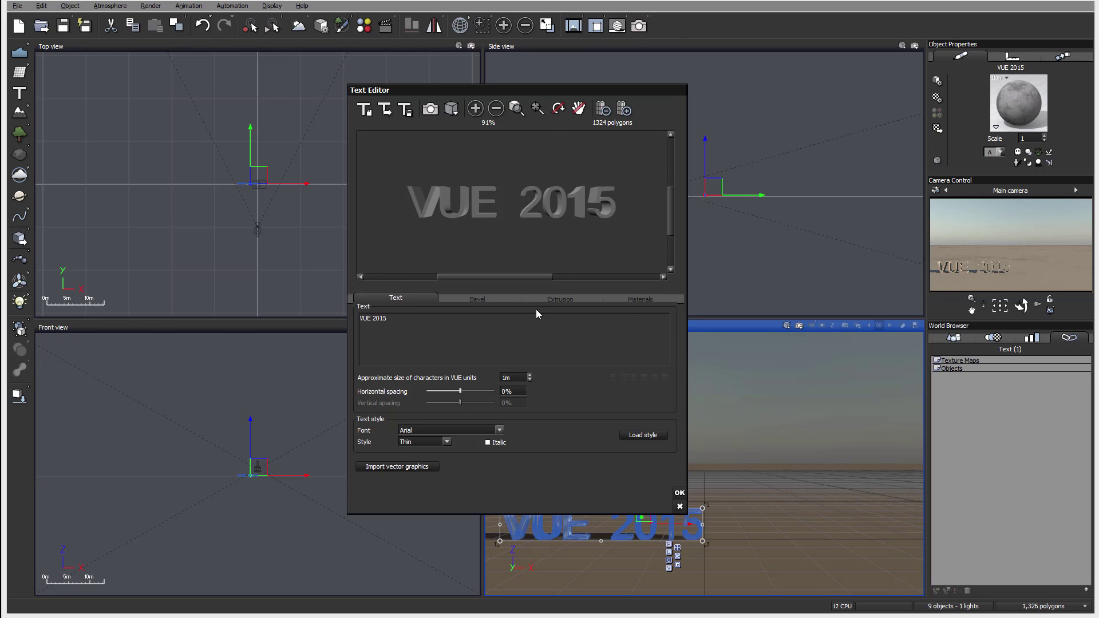
- Replace the text with 'Geekatplay' on the first line and 'Studio' on the second
{"action": "triple_click", "coordinate": [397, 319]}
{"action": "type", "text": "Geeka"}
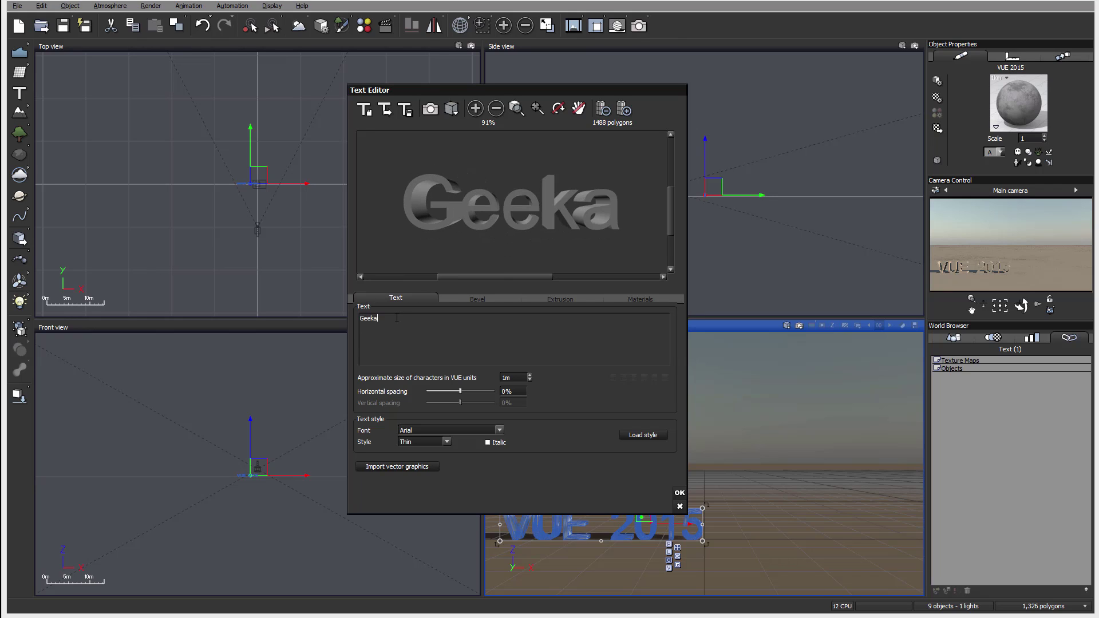
{"action": "type", "text": "tp;la"}
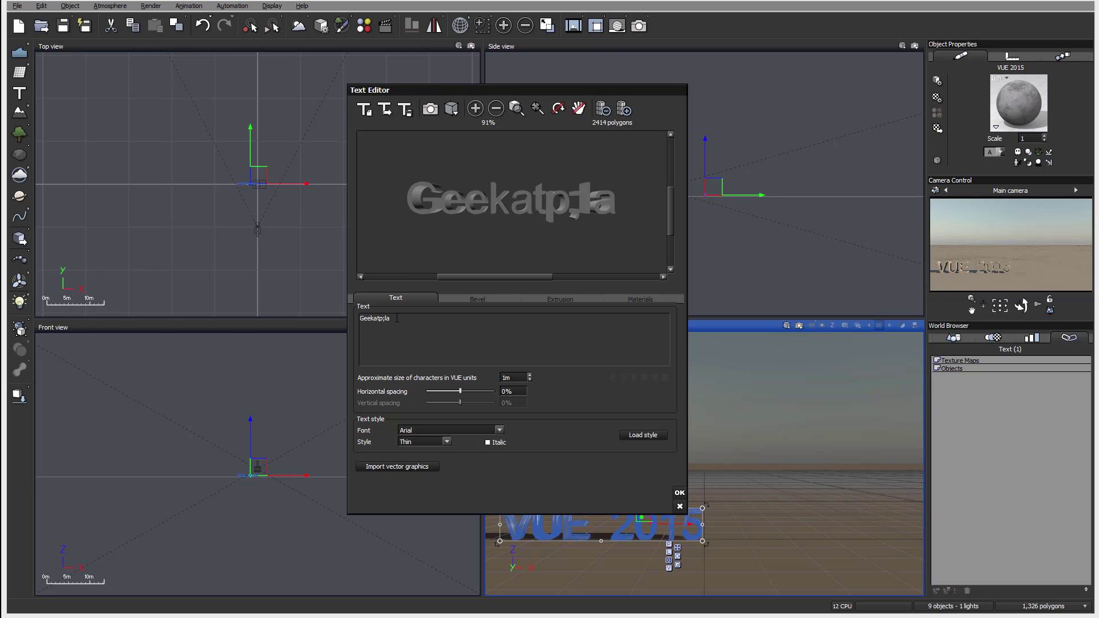
{"action": "key", "text": "BackSpace"}
{"action": "key", "text": "BackSpace"}
{"action": "key", "text": "BackSpace"}
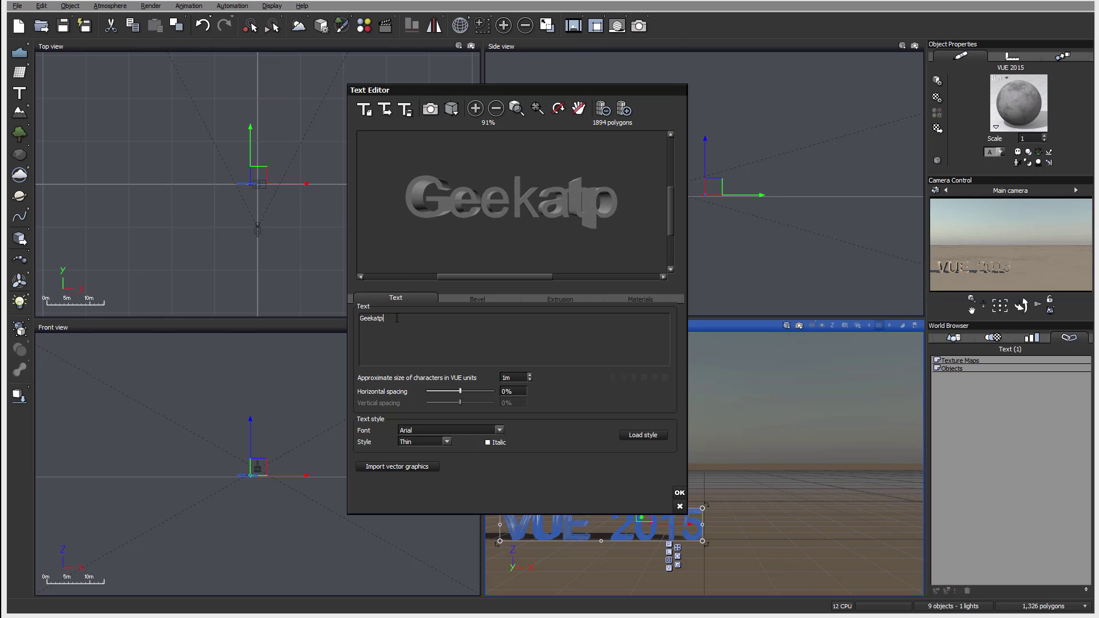
{"action": "type", "text": "lay"}
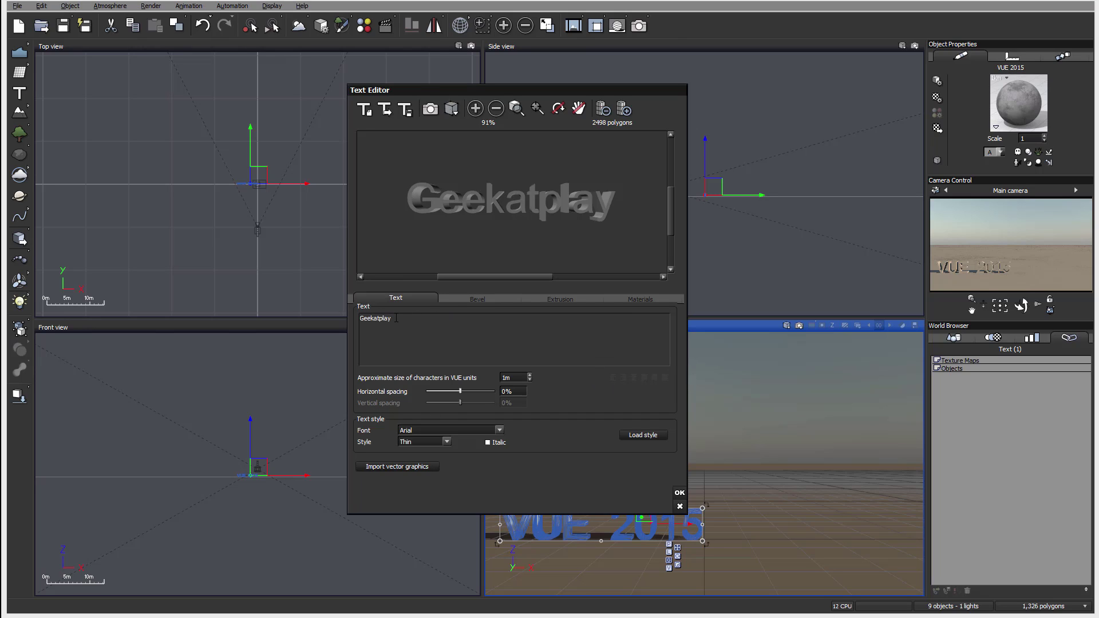
{"action": "key", "text": "Return"}
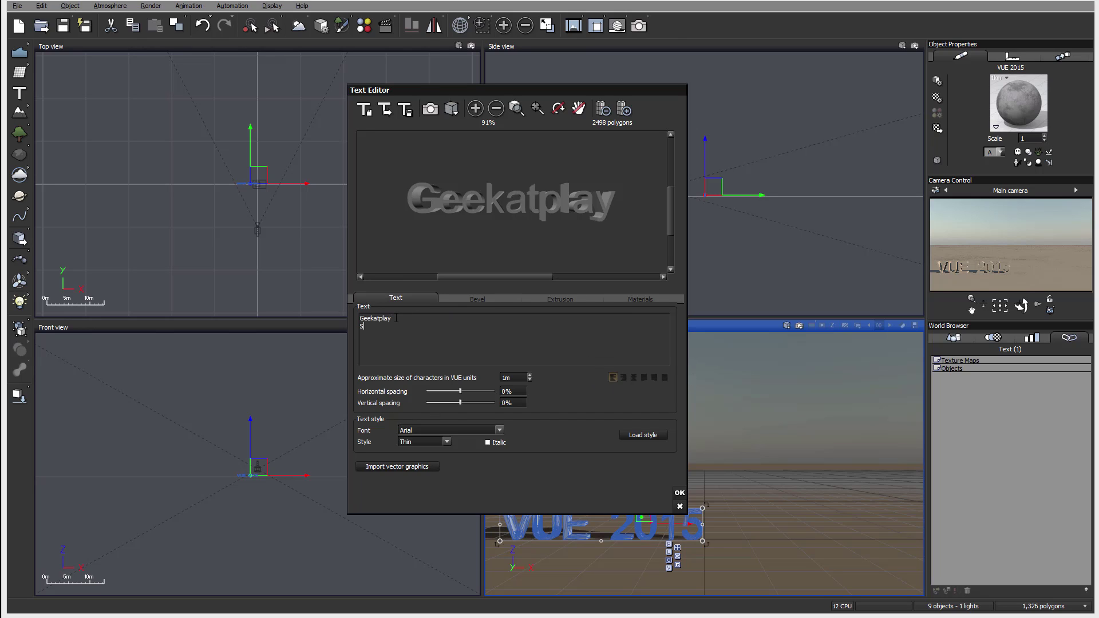
{"action": "type", "text": "Studio"}
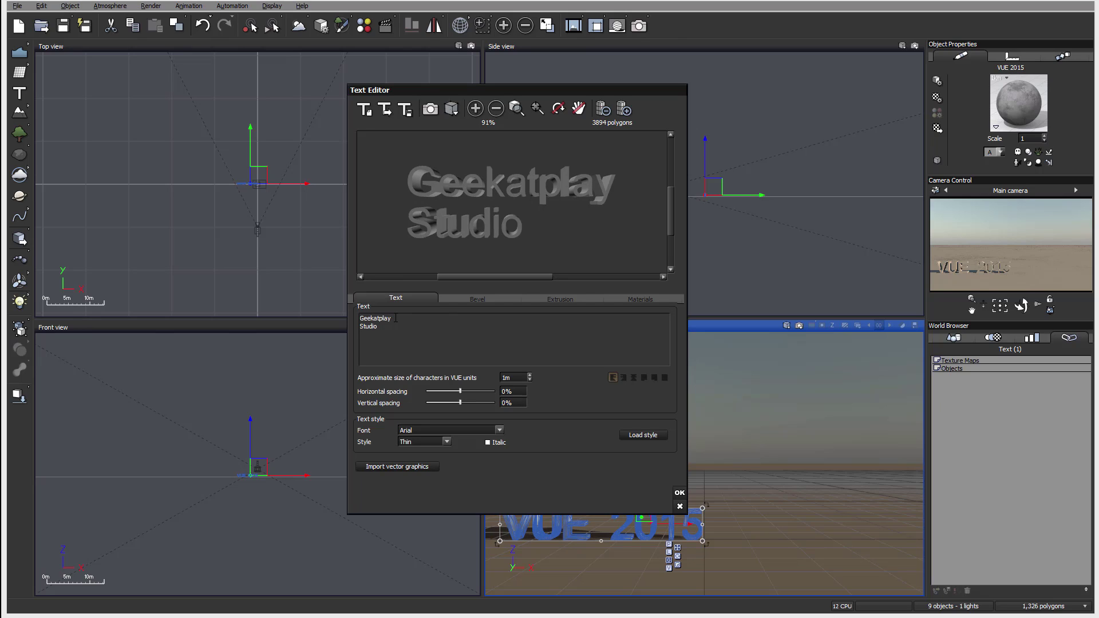
- Centre-align both text lines and set horizontal and vertical spacing to 0%
{"action": "left_click_drag", "start_coordinate": [393, 333], "coordinate": [306, 309]}
{"action": "left_click", "coordinate": [633, 379]}
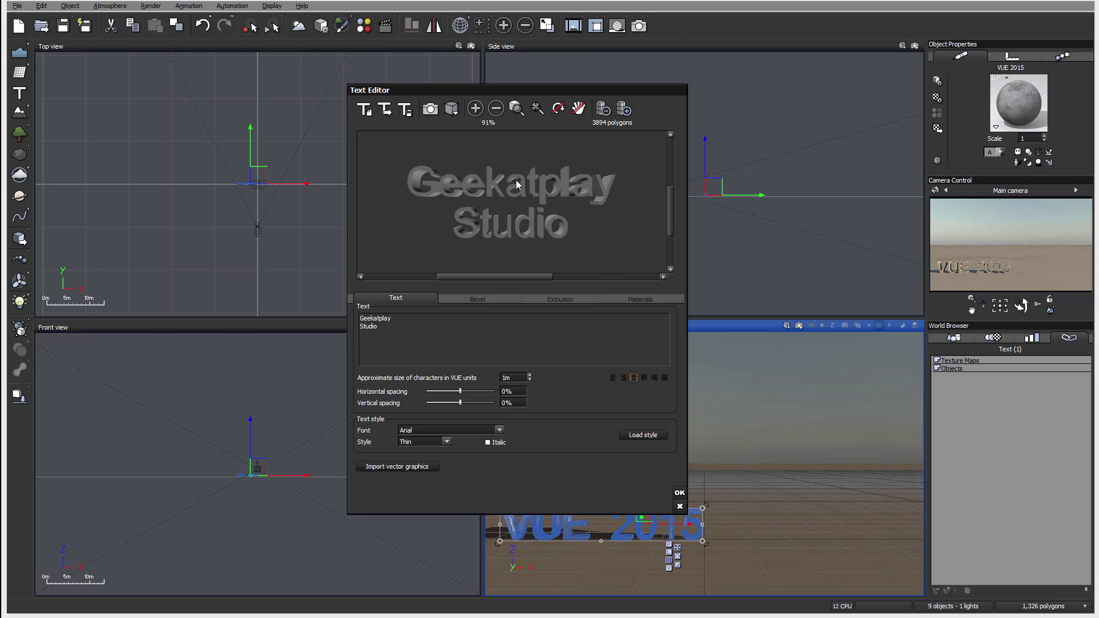
{"action": "mouse_move", "coordinate": [460, 404]}
{"action": "left_mouse_down"}
{"action": "mouse_move", "coordinate": [478, 402]}
{"action": "mouse_move", "coordinate": [467, 404]}
{"action": "left_mouse_up"}
{"action": "left_click", "coordinate": [471, 391]}
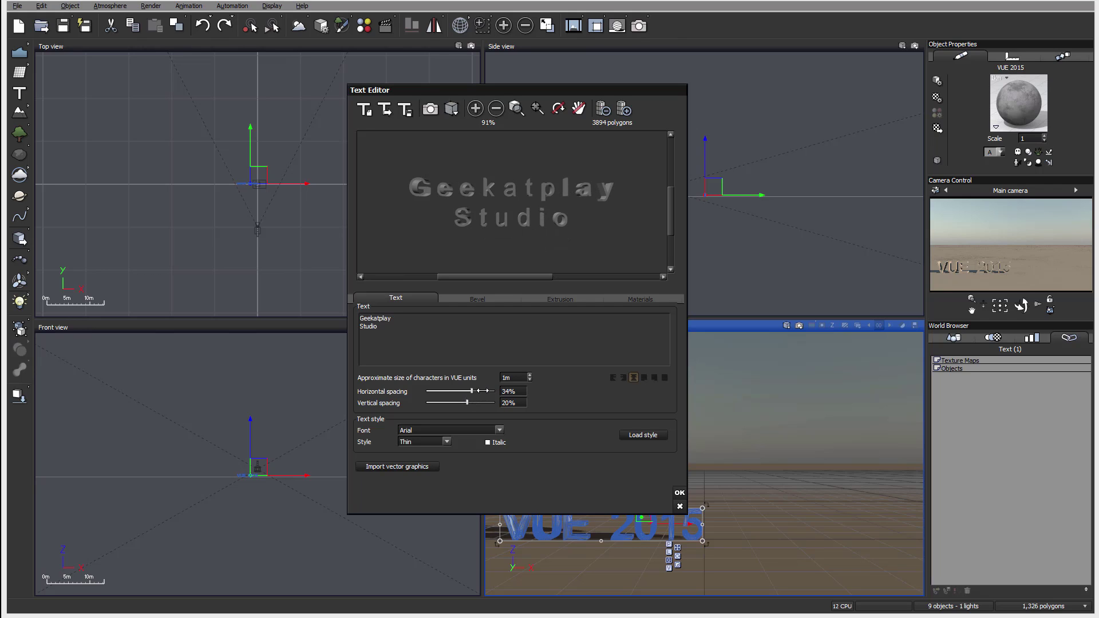
{"action": "type", "text": "0"}
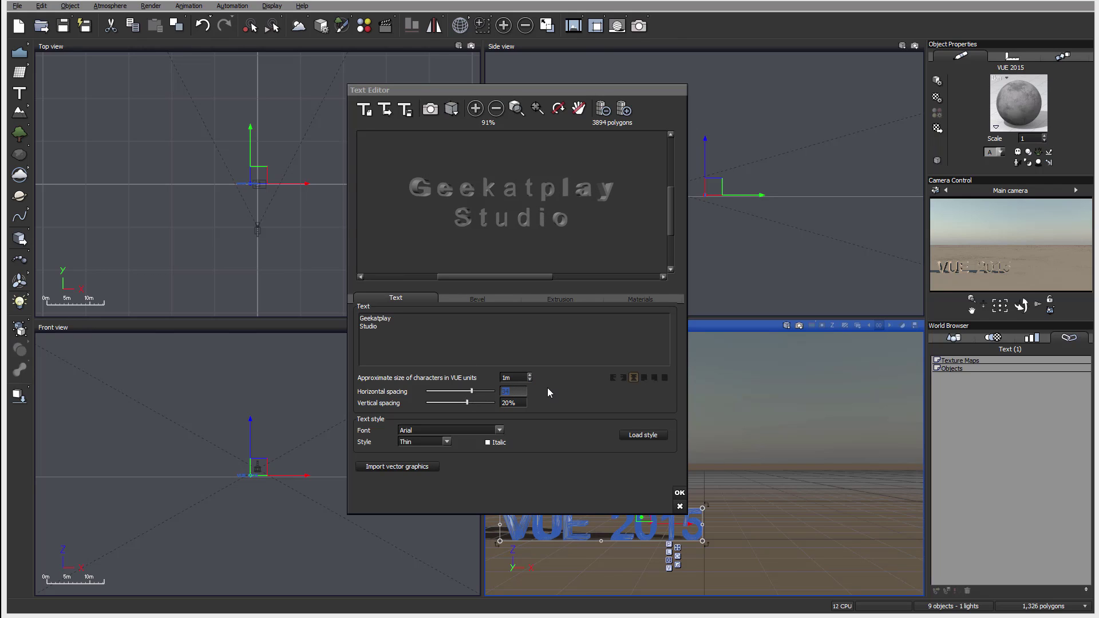
{"action": "key", "text": "Tab"}
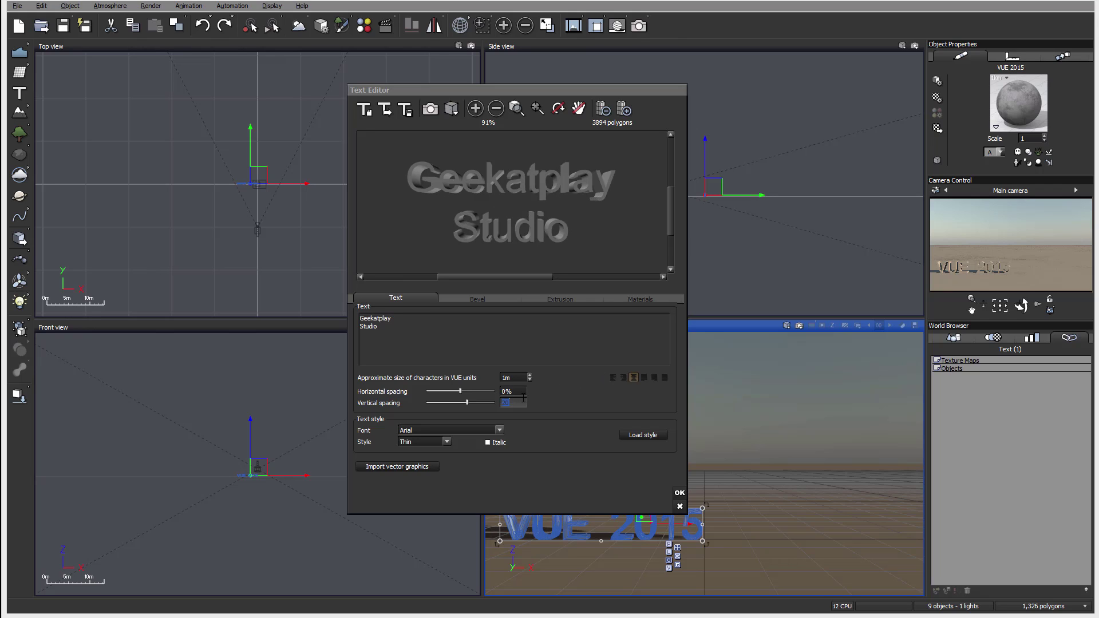
{"action": "type", "text": "0"}
{"action": "key", "text": "Return"}
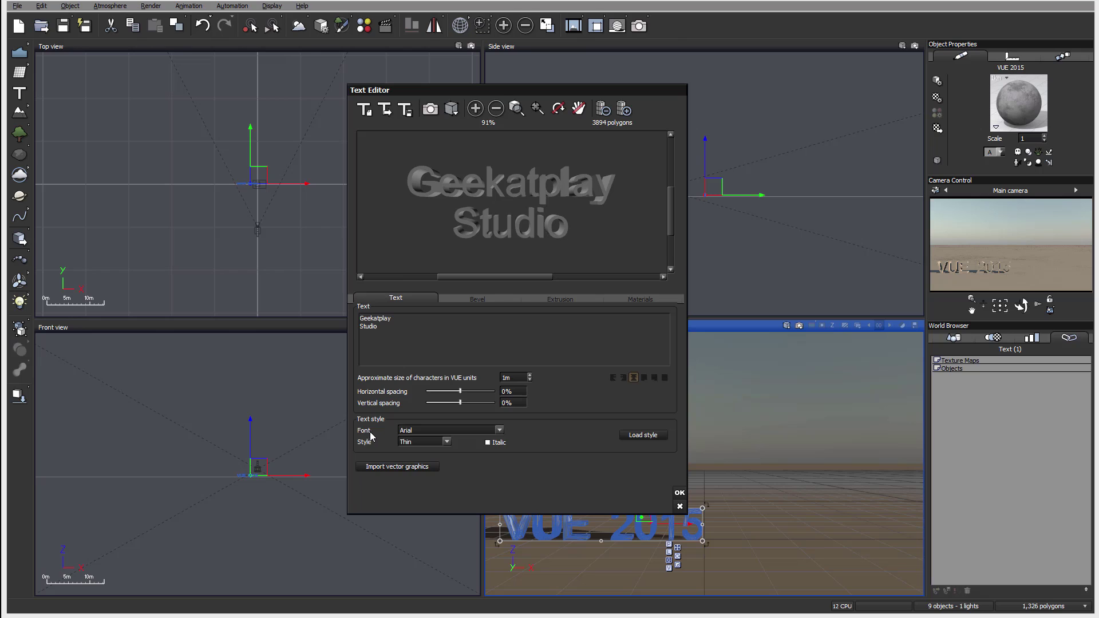
- Switch the text's font to Impact, after briefly trying Rod
{"action": "left_click", "coordinate": [497, 430]}
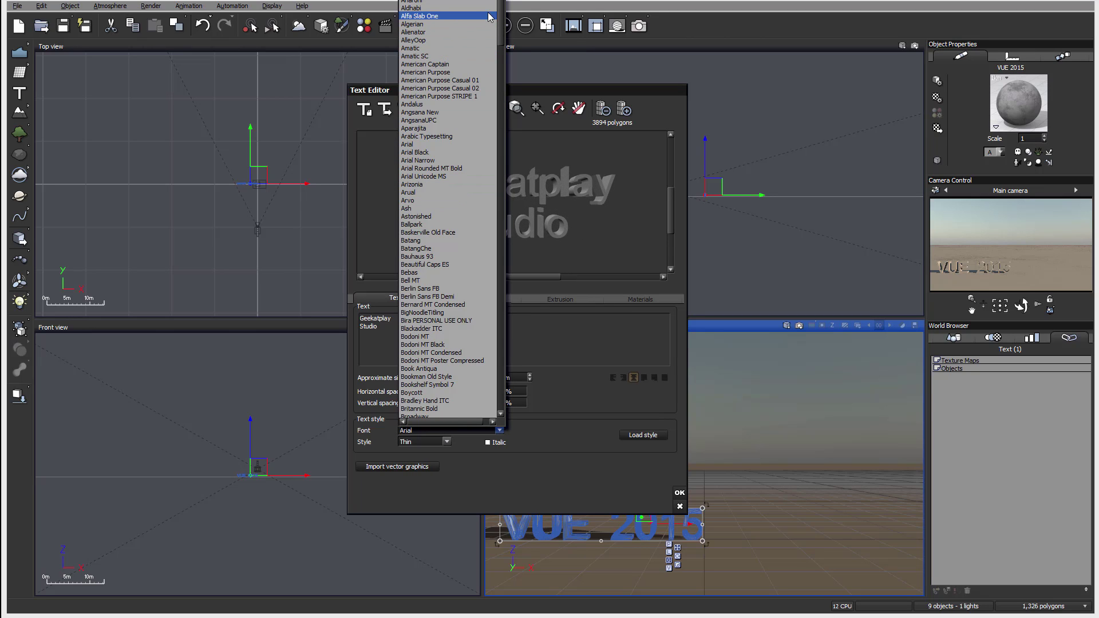
{"action": "left_click_drag", "start_coordinate": [500, 23], "coordinate": [502, 299]}
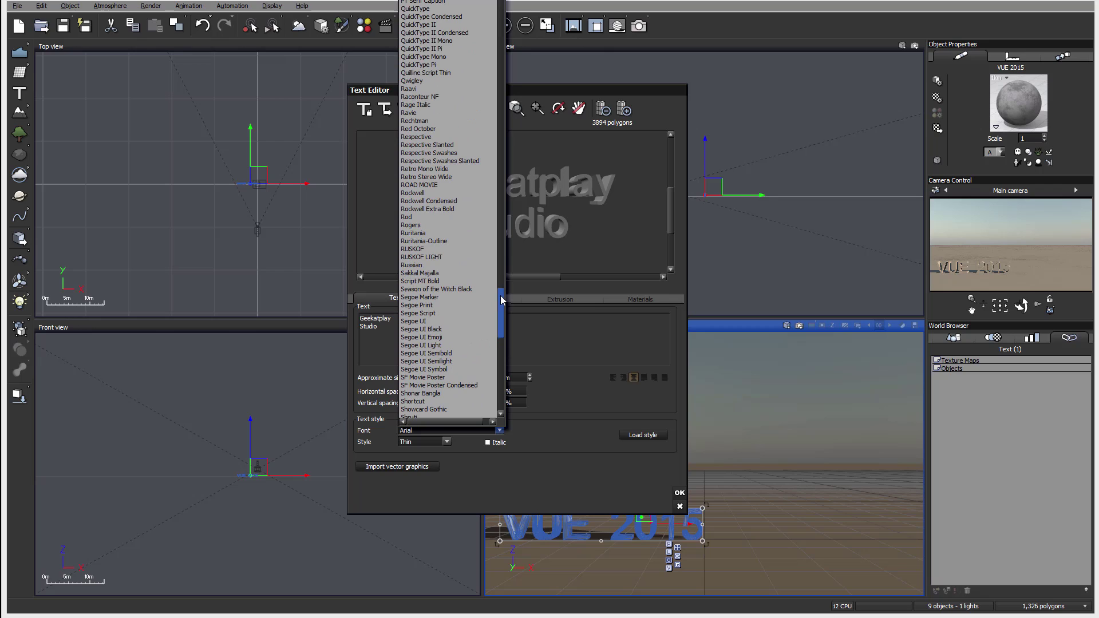
{"action": "left_click", "coordinate": [407, 217]}
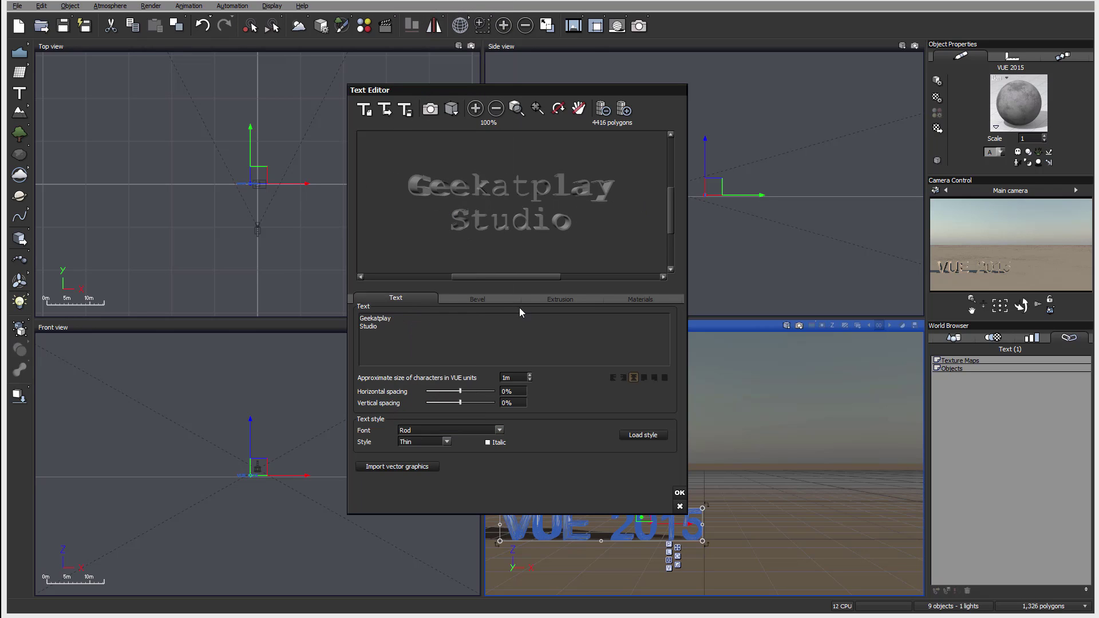
{"action": "left_click", "coordinate": [499, 430]}
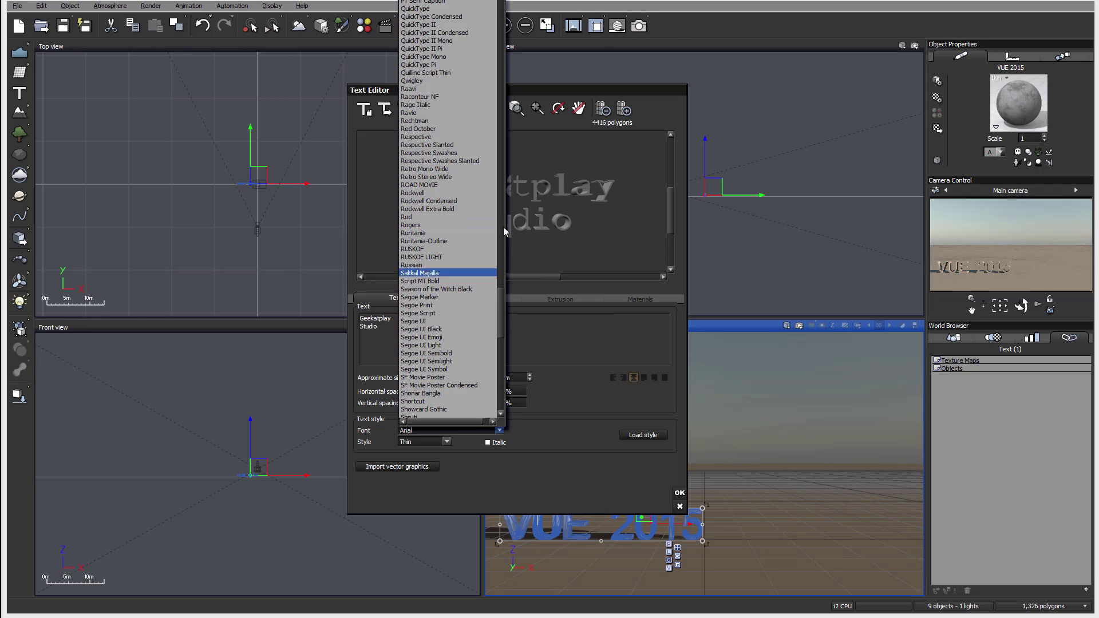
{"action": "left_click_drag", "start_coordinate": [497, 291], "coordinate": [499, 105]}
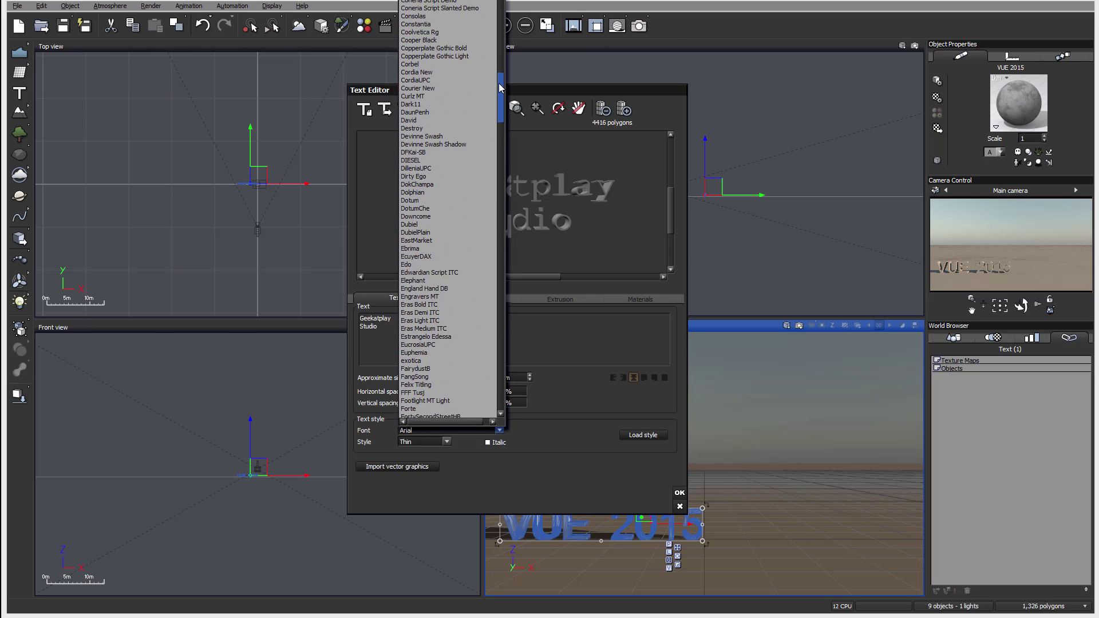
{"action": "left_click_drag", "start_coordinate": [499, 83], "coordinate": [493, 147]}
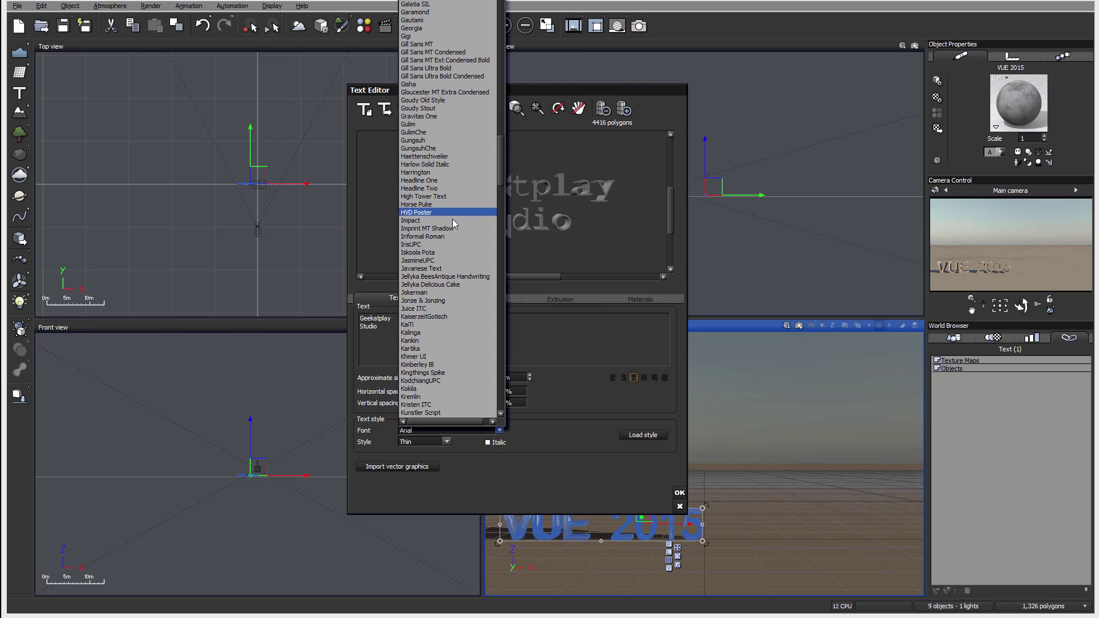
{"action": "left_click", "coordinate": [452, 220]}
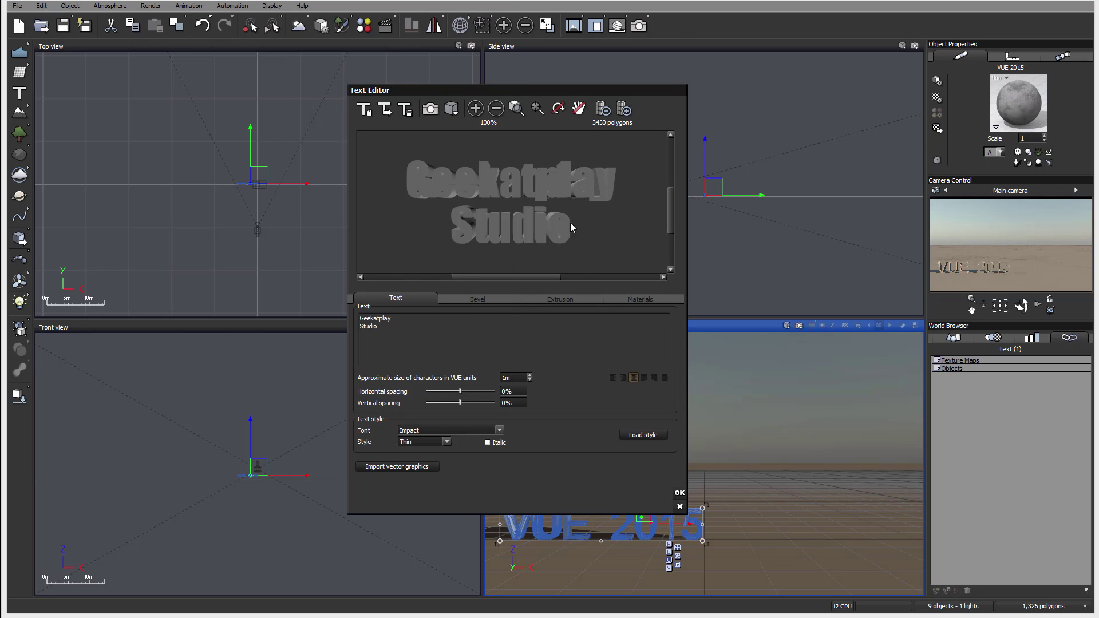
{"action": "scroll", "coordinate": [531, 186], "scroll_direction": "up", "scroll_amount": 2}
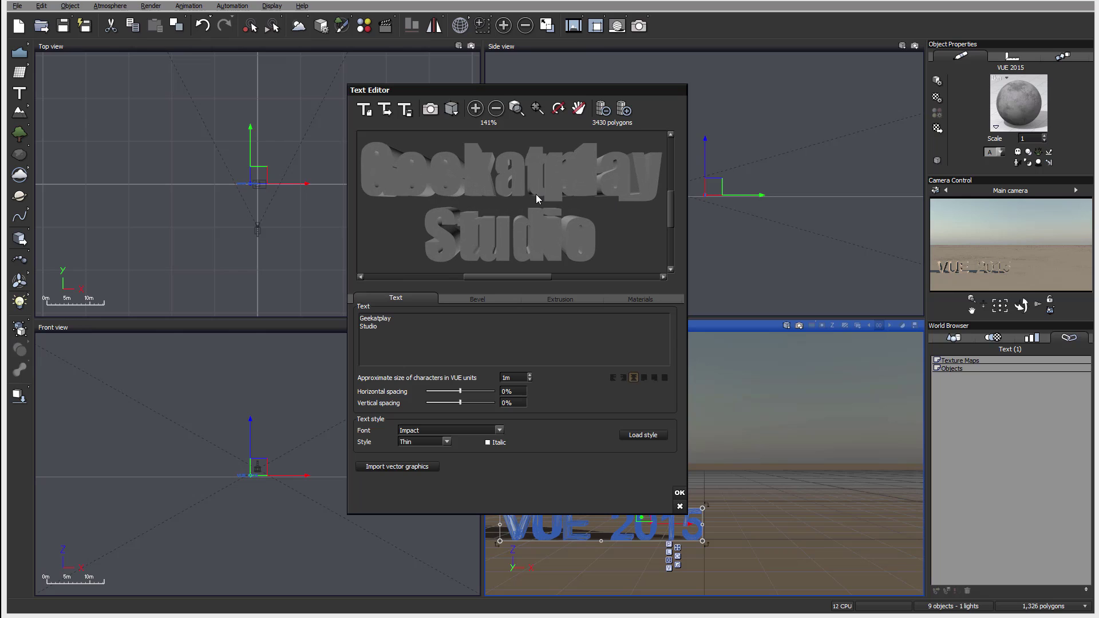
{"action": "mouse_move", "coordinate": [554, 199]}
{"action": "left_mouse_down"}
{"action": "mouse_move", "coordinate": [630, 197]}
{"action": "mouse_move", "coordinate": [554, 201]}
{"action": "left_mouse_up"}
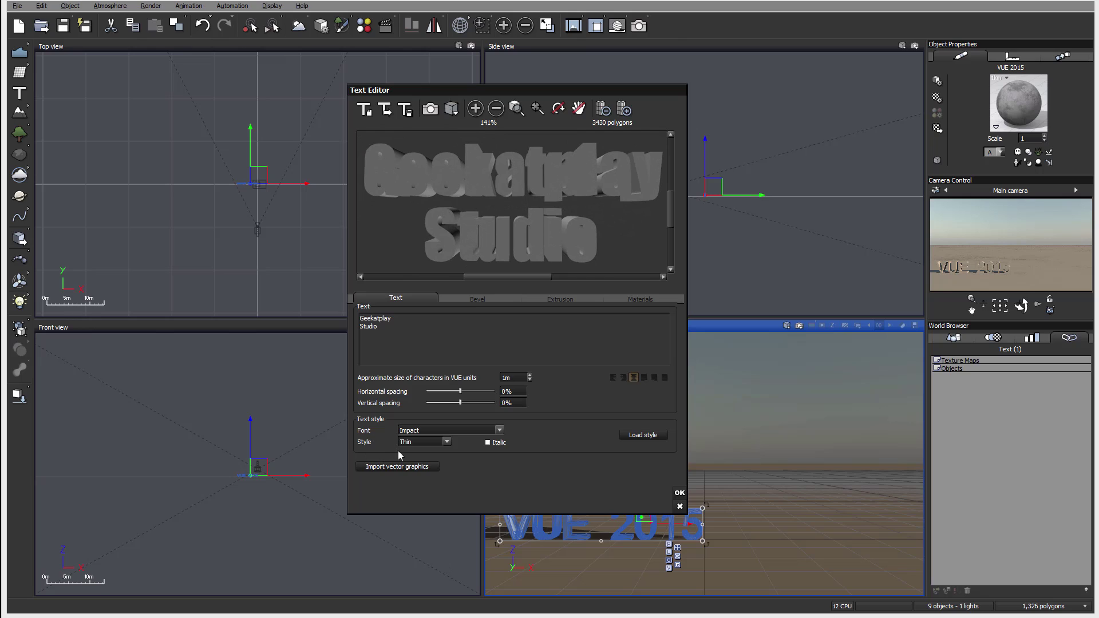
{"action": "left_click", "coordinate": [447, 443]}
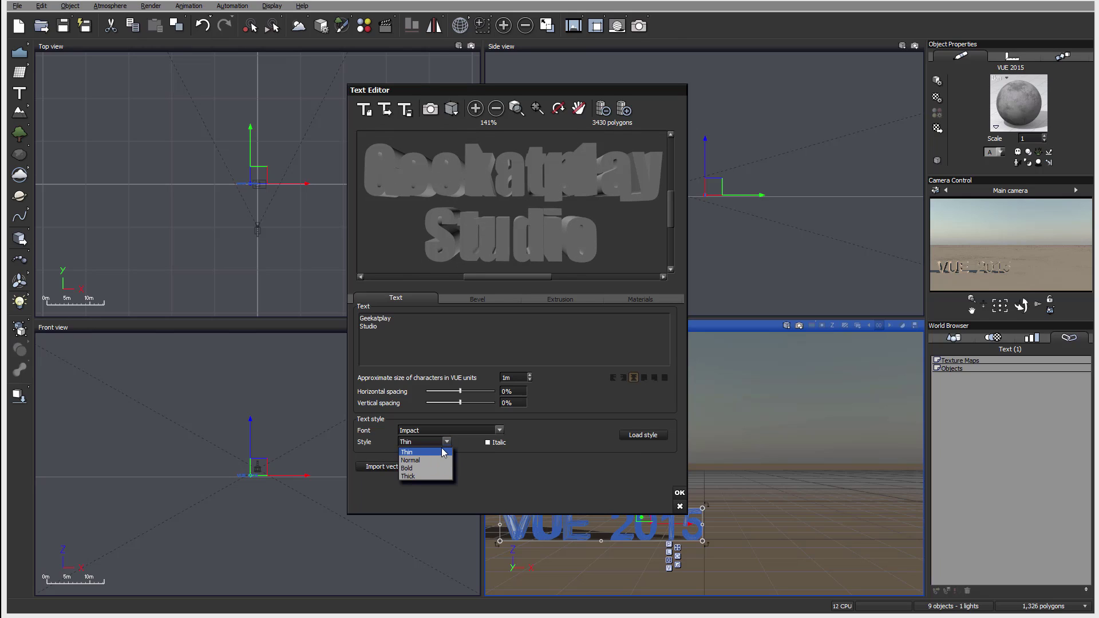
{"action": "left_click", "coordinate": [477, 444]}
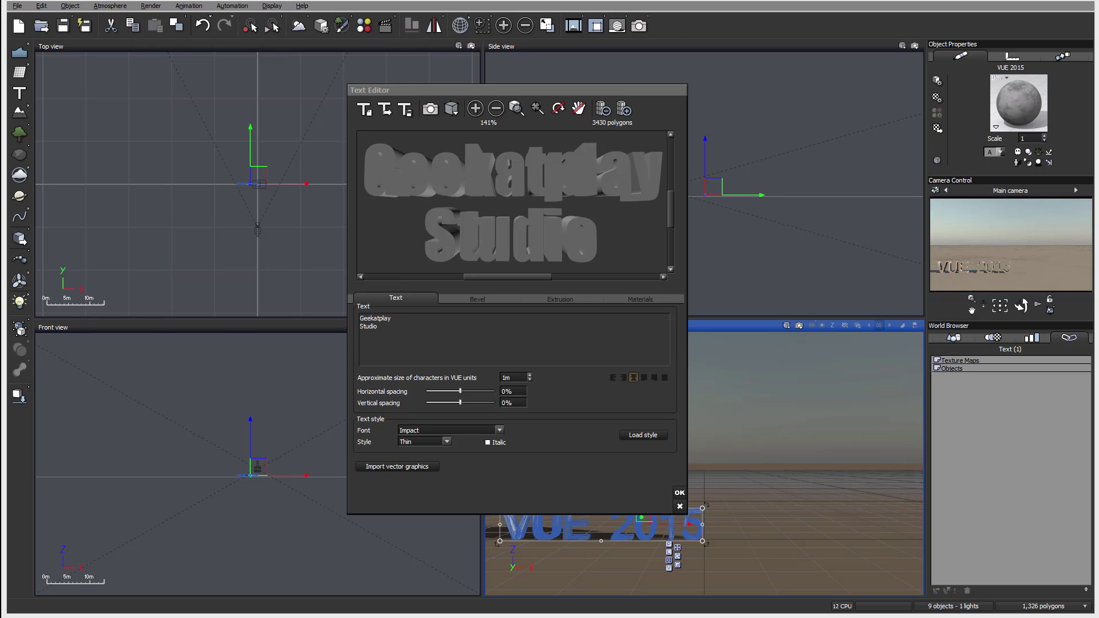
{"action": "left_click", "coordinate": [658, 433]}
- Uncheck Extrusion so Geekatplay Studio previews as flat letters at 842 polygons
{"action": "left_click", "coordinate": [477, 299]}
{"action": "mouse_move", "coordinate": [545, 166]}
{"action": "left_mouse_down"}
{"action": "mouse_move", "coordinate": [540, 188]}
{"action": "mouse_move", "coordinate": [553, 162]}
{"action": "mouse_move", "coordinate": [515, 172]}
{"action": "mouse_move", "coordinate": [498, 196]}
{"action": "mouse_move", "coordinate": [535, 180]}
{"action": "mouse_move", "coordinate": [524, 208]}
{"action": "mouse_move", "coordinate": [533, 171]}
{"action": "left_mouse_up"}
{"action": "left_click", "coordinate": [550, 299]}
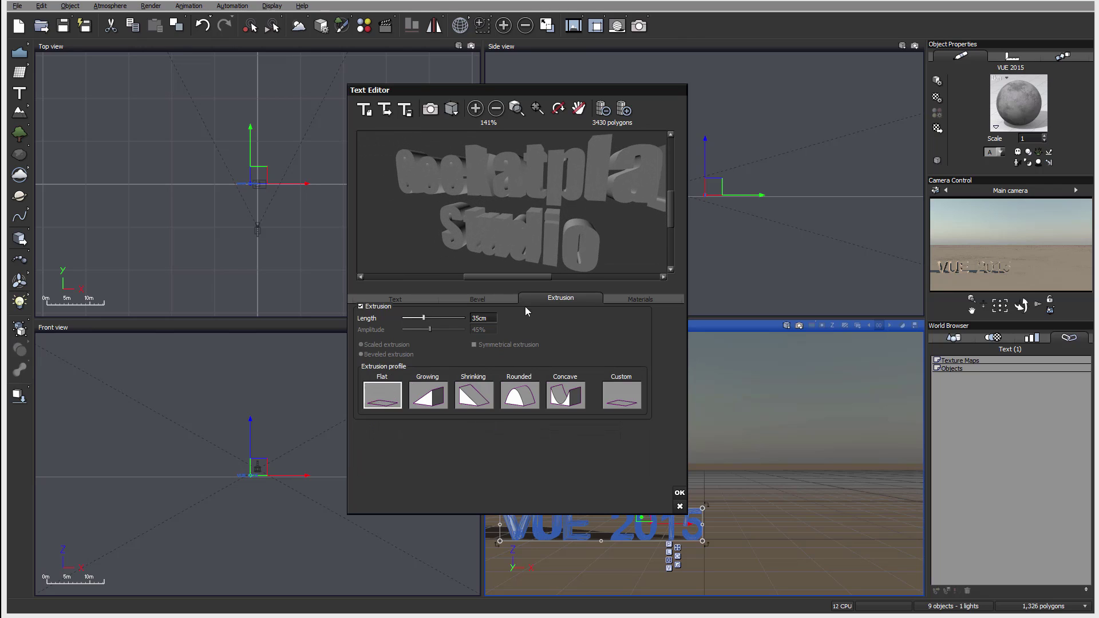
{"action": "left_click", "coordinate": [360, 307]}
{"action": "left_click_drag", "start_coordinate": [530, 198], "coordinate": [520, 242]}
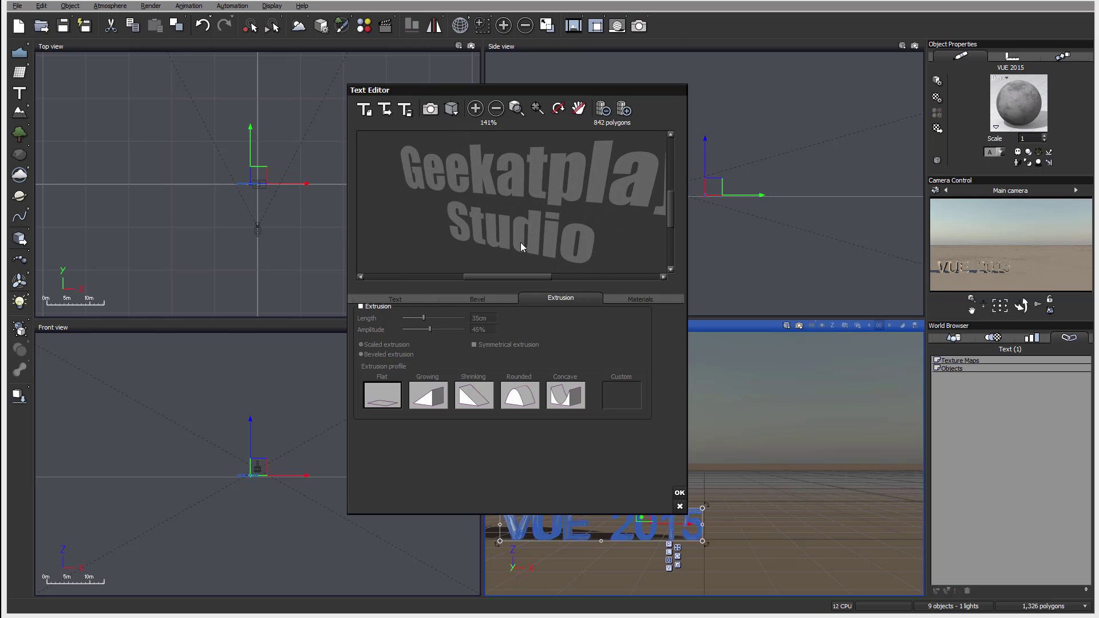
{"action": "left_click", "coordinate": [489, 298]}
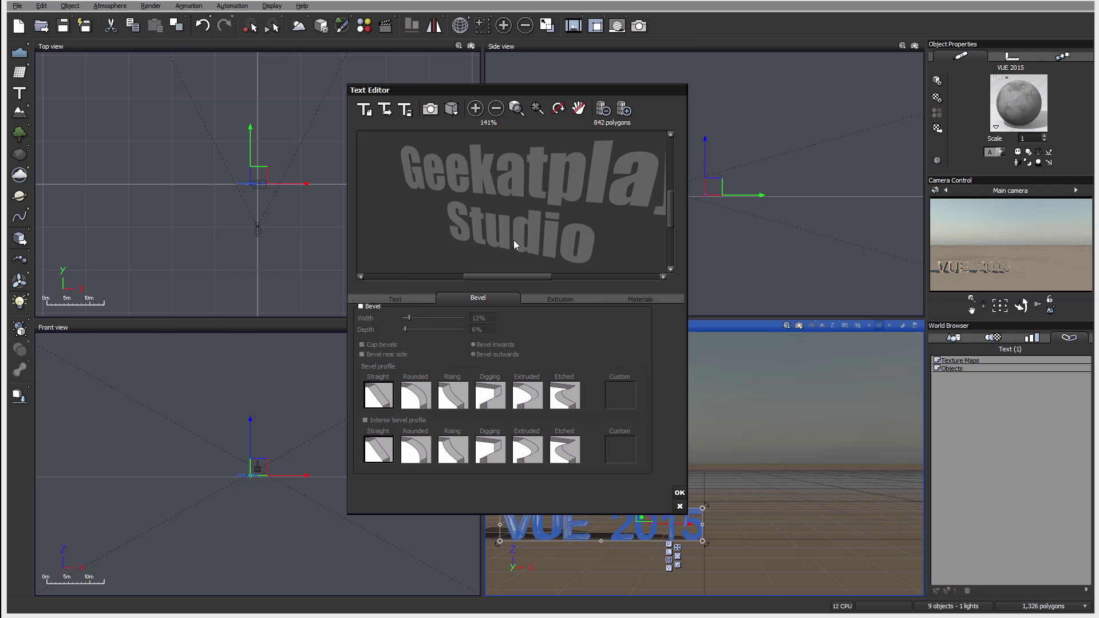
- Enable bevelling and compare the Rounded, Rising and Digging bevel profiles, ending on Digging
{"action": "left_click", "coordinate": [380, 306]}
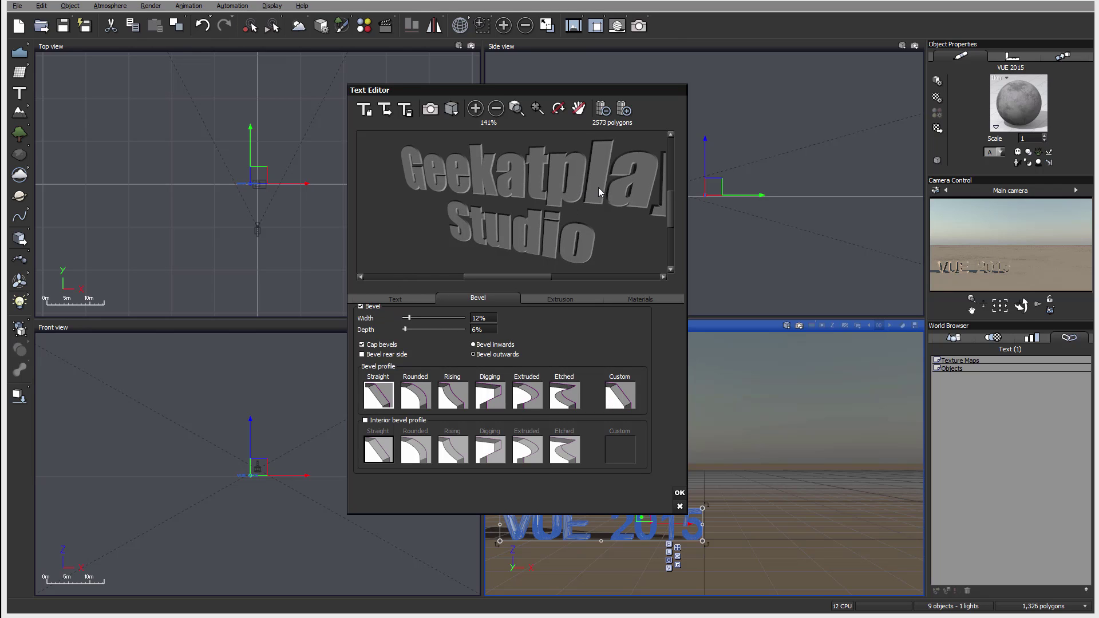
{"action": "mouse_move", "coordinate": [599, 188]}
{"action": "left_mouse_down"}
{"action": "mouse_move", "coordinate": [533, 188]}
{"action": "mouse_move", "coordinate": [559, 194]}
{"action": "mouse_move", "coordinate": [584, 182]}
{"action": "left_mouse_up"}
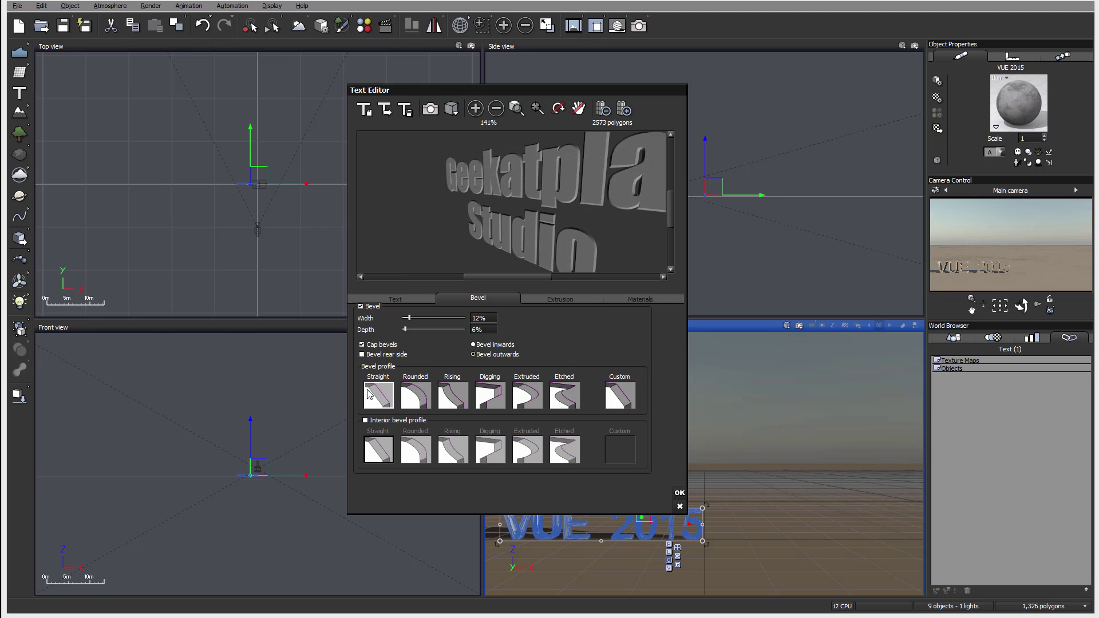
{"action": "left_click", "coordinate": [416, 395]}
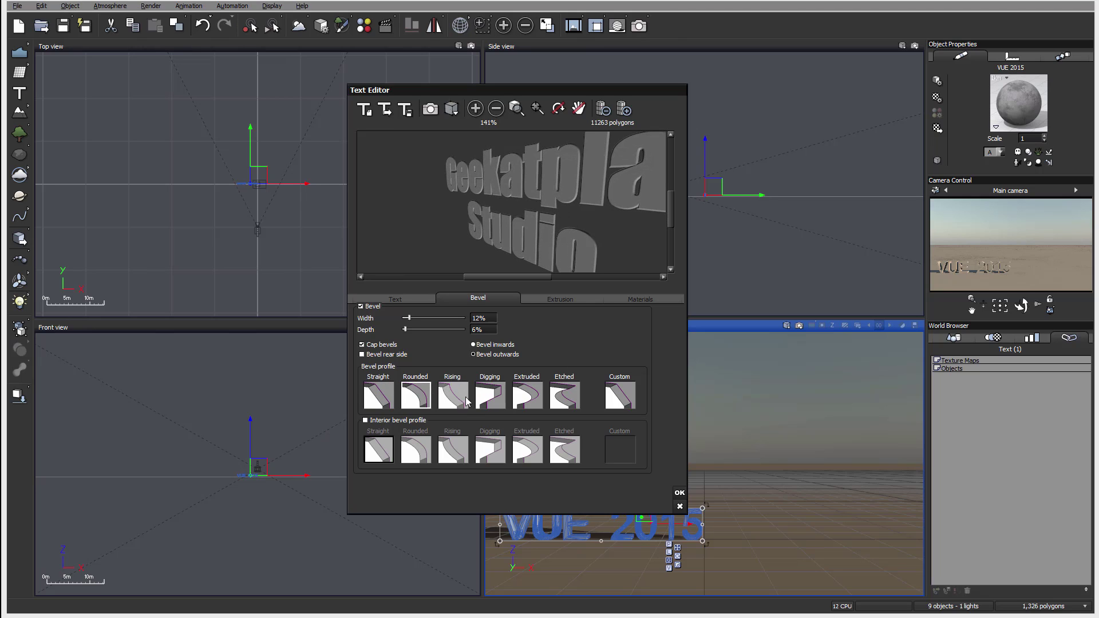
{"action": "left_click", "coordinate": [456, 400]}
{"action": "left_click", "coordinate": [492, 398]}
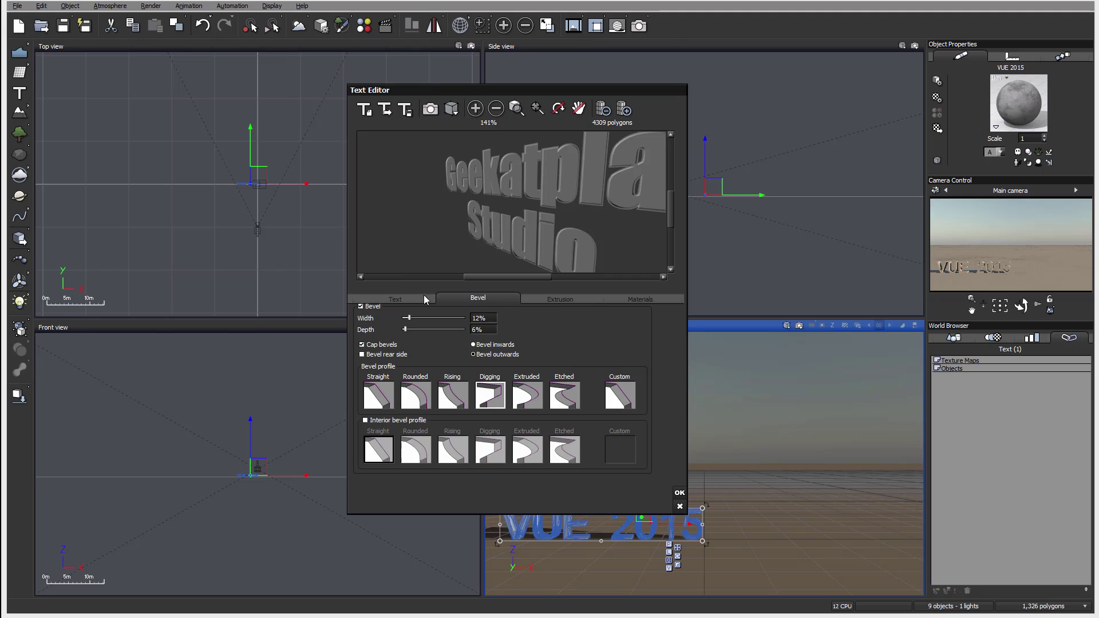
- Re-enable extrusion, leave rear-side bevel off, and choose a Custom bevel profile
{"action": "left_click", "coordinate": [553, 298]}
{"action": "left_click", "coordinate": [362, 306]}
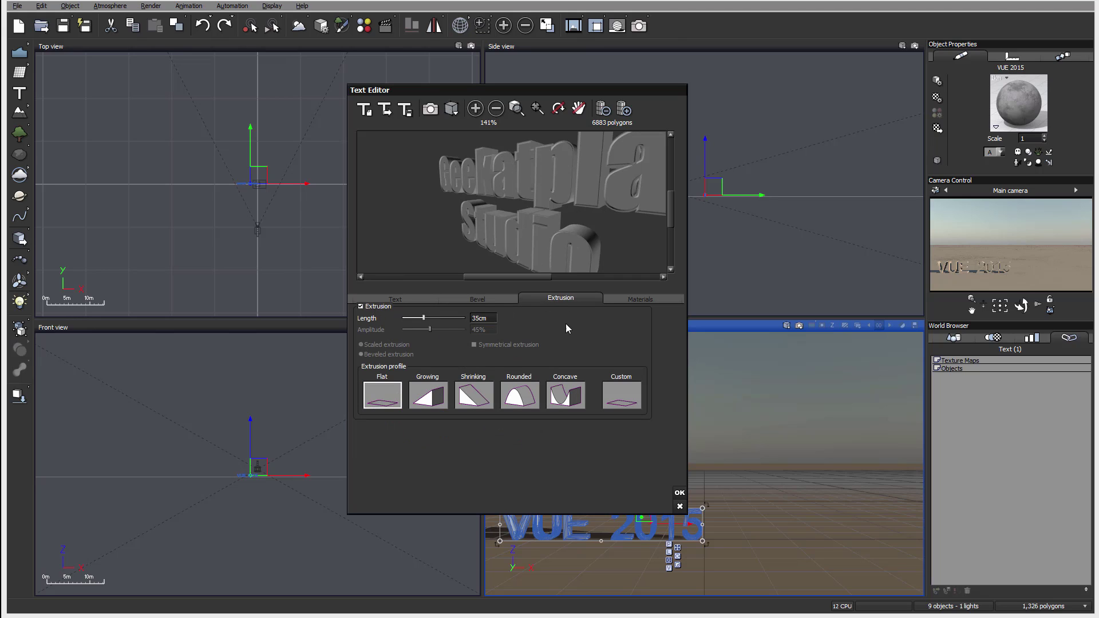
{"action": "left_click", "coordinate": [492, 296]}
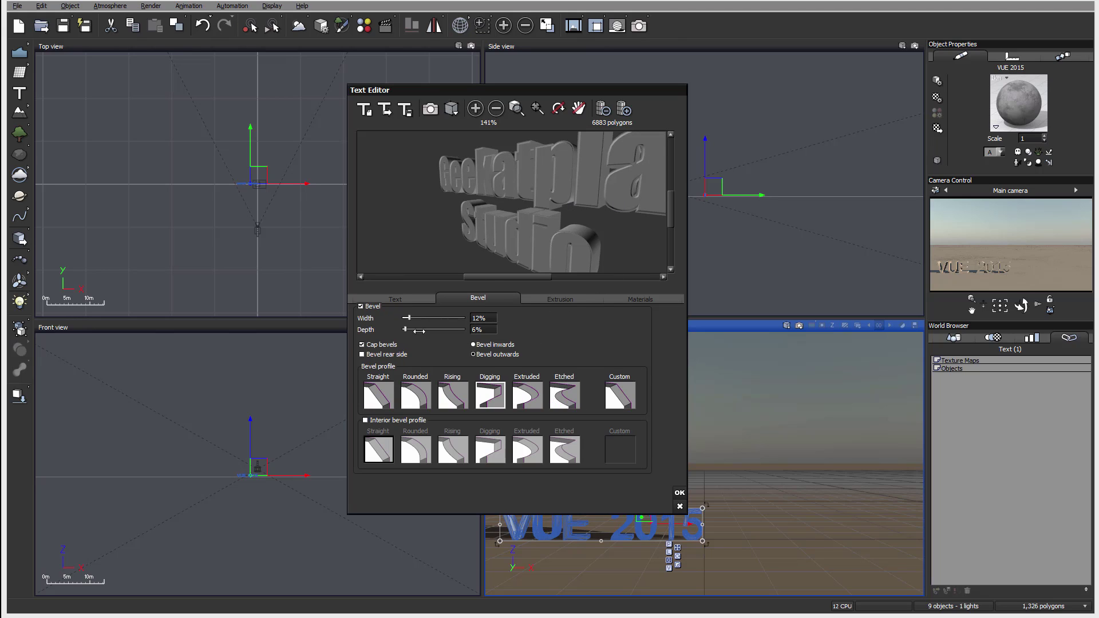
{"action": "left_click", "coordinate": [376, 355]}
{"action": "mouse_move", "coordinate": [625, 229]}
{"action": "left_mouse_down"}
{"action": "mouse_move", "coordinate": [567, 227]}
{"action": "mouse_move", "coordinate": [629, 221]}
{"action": "left_mouse_up"}
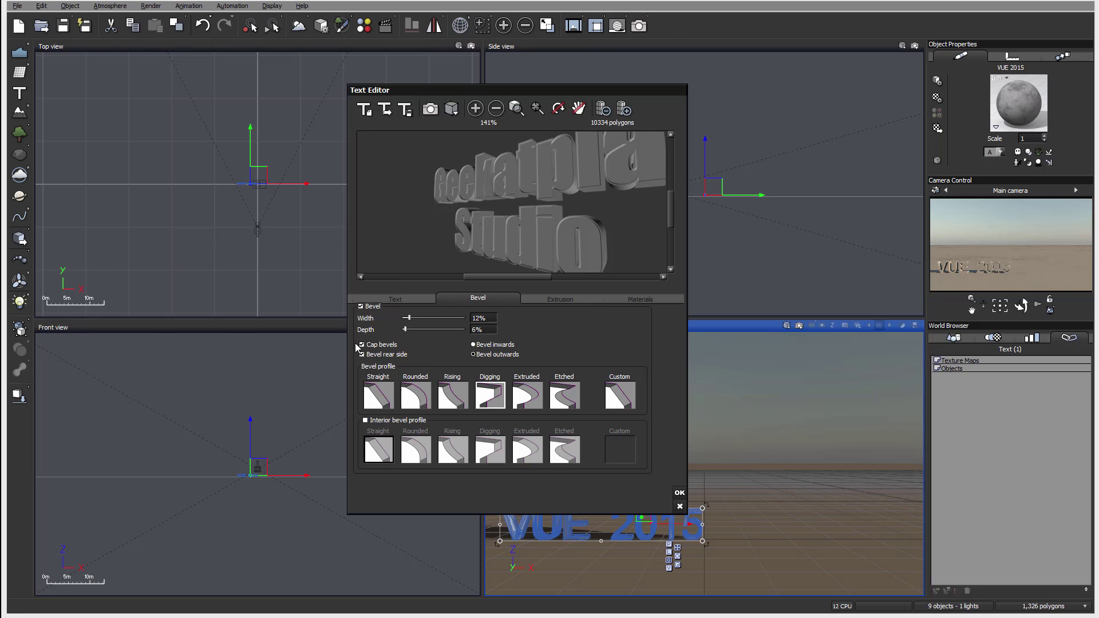
{"action": "left_click", "coordinate": [376, 356]}
{"action": "left_click_drag", "start_coordinate": [591, 182], "coordinate": [555, 207]}
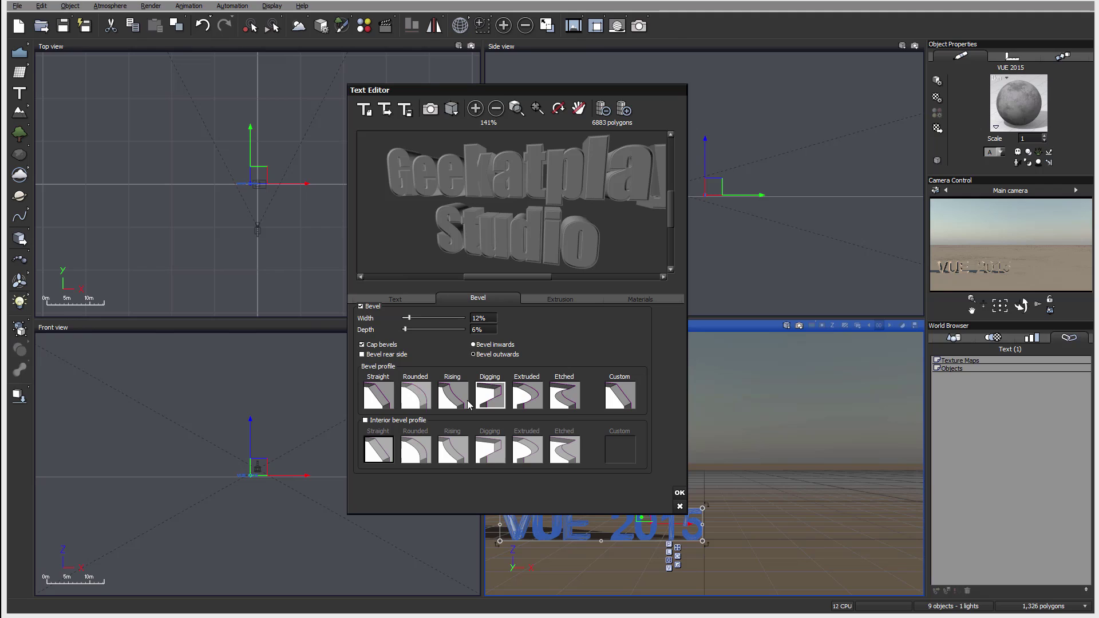
{"action": "left_click", "coordinate": [621, 400]}
{"action": "left_click", "coordinate": [621, 404]}
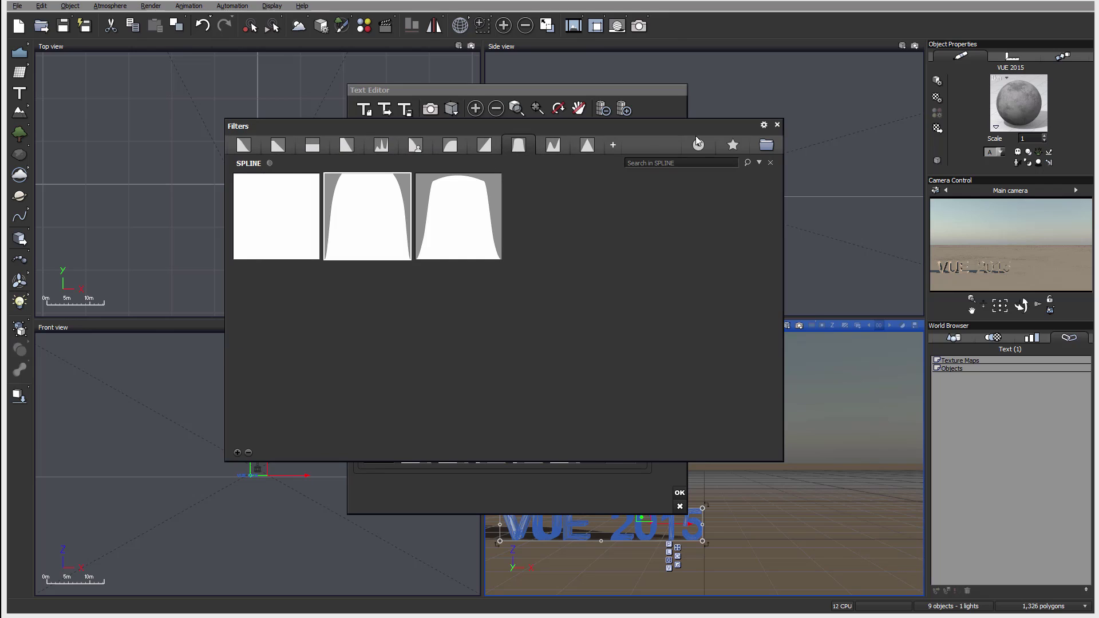
- Close the profile shape browser and inspect the Custom bevel in the preview
{"action": "left_click", "coordinate": [777, 126]}
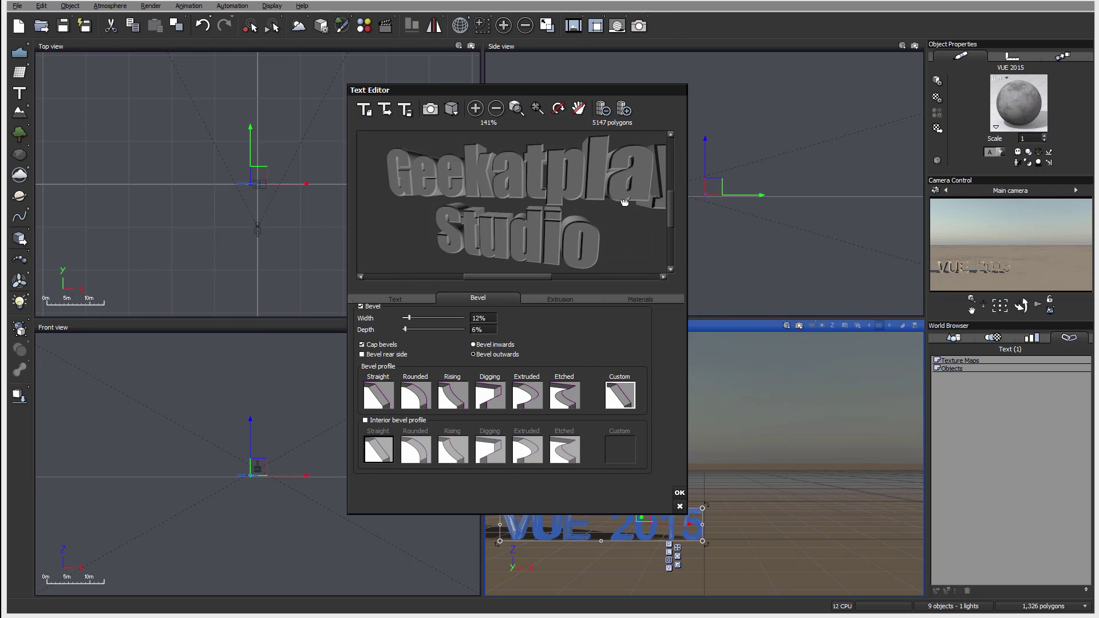
{"action": "mouse_move", "coordinate": [625, 202]}
{"action": "left_mouse_down"}
{"action": "mouse_move", "coordinate": [574, 197]}
{"action": "mouse_move", "coordinate": [620, 197]}
{"action": "mouse_move", "coordinate": [619, 219]}
{"action": "left_mouse_up"}
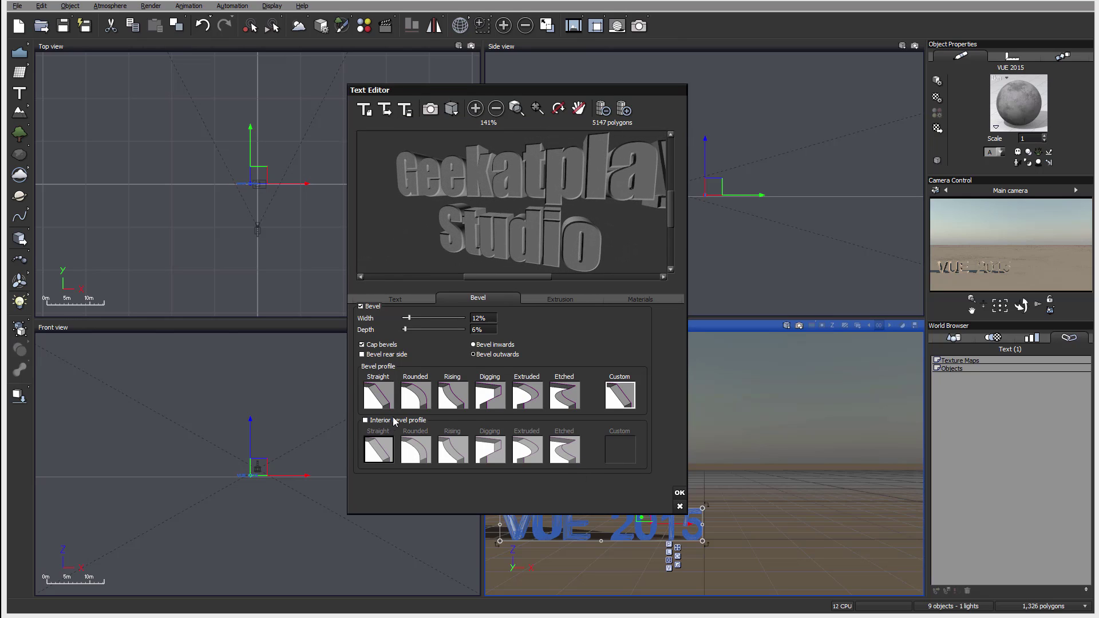
{"action": "scroll", "coordinate": [527, 236], "scroll_direction": "up", "scroll_amount": 5}
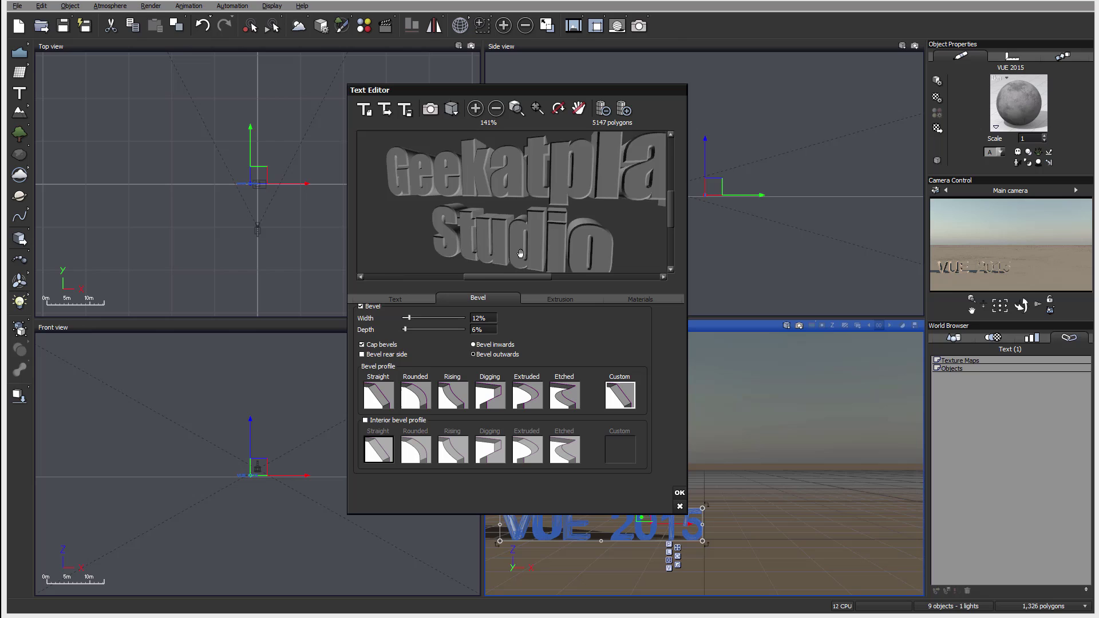
{"action": "mouse_move", "coordinate": [574, 257]}
{"action": "left_mouse_down"}
{"action": "mouse_move", "coordinate": [564, 228]}
{"action": "mouse_move", "coordinate": [569, 246]}
{"action": "left_mouse_up"}
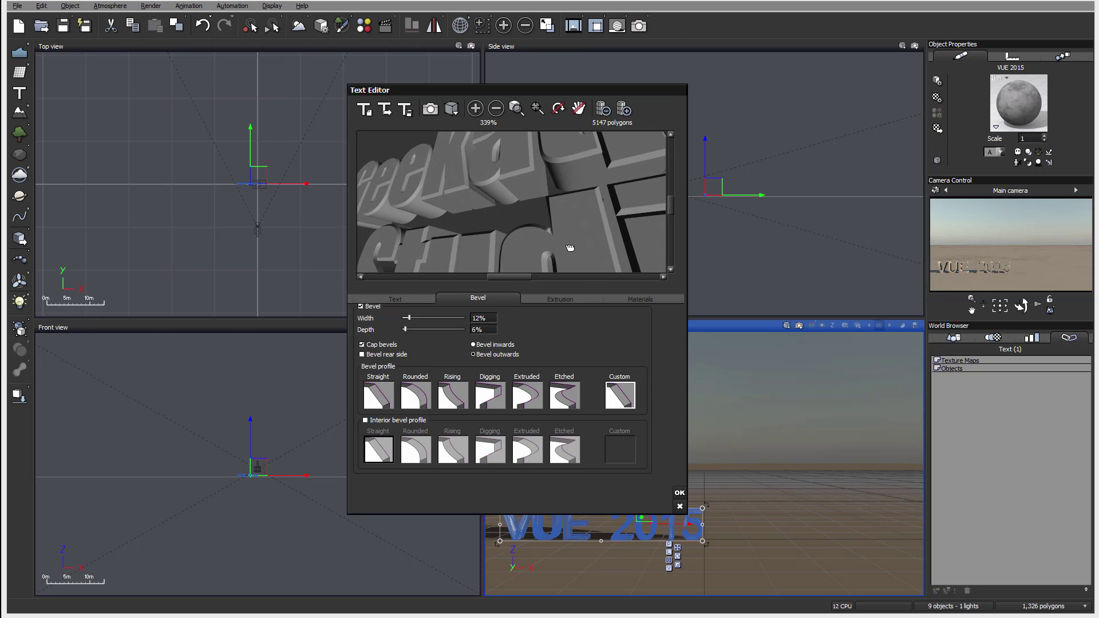
- Enable an interior bevel profile, try Rounded and Straight, then switch it off
{"action": "left_click", "coordinate": [376, 422]}
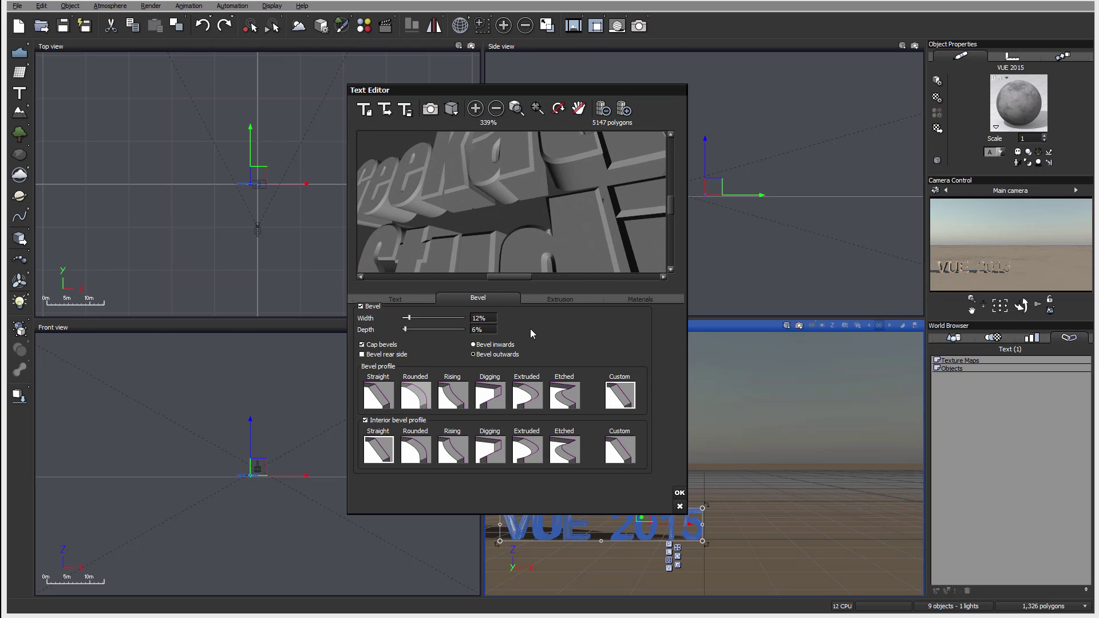
{"action": "mouse_move", "coordinate": [594, 214]}
{"action": "left_mouse_down"}
{"action": "mouse_move", "coordinate": [594, 243]}
{"action": "mouse_move", "coordinate": [607, 224]}
{"action": "left_mouse_up"}
{"action": "scroll", "coordinate": [573, 229], "scroll_direction": "down", "scroll_amount": 2}
{"action": "left_click", "coordinate": [413, 454]}
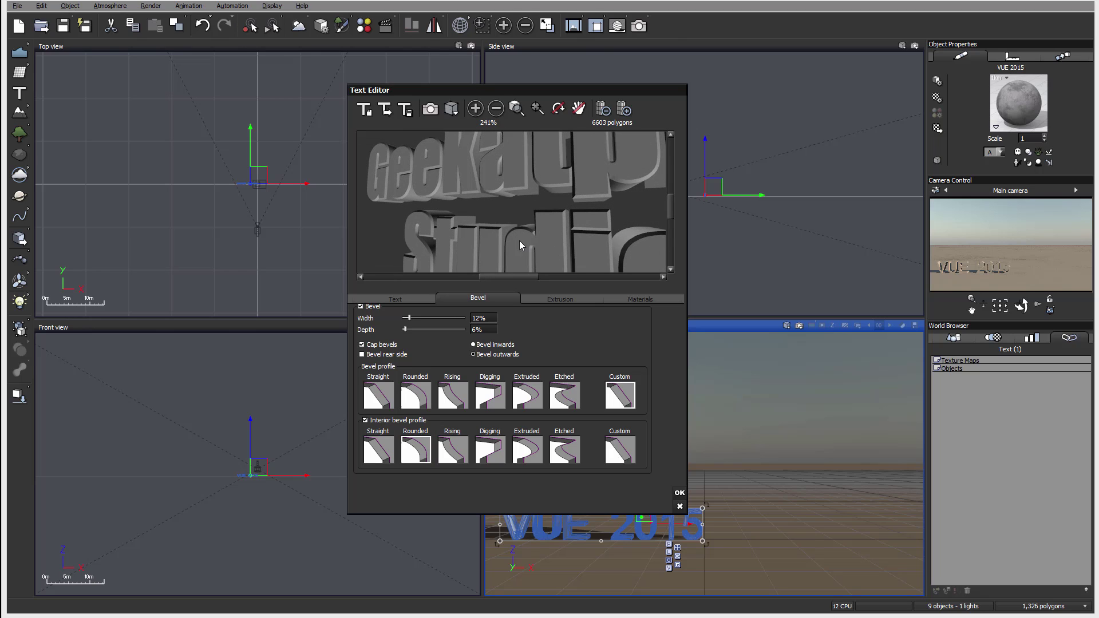
{"action": "left_click", "coordinate": [378, 450]}
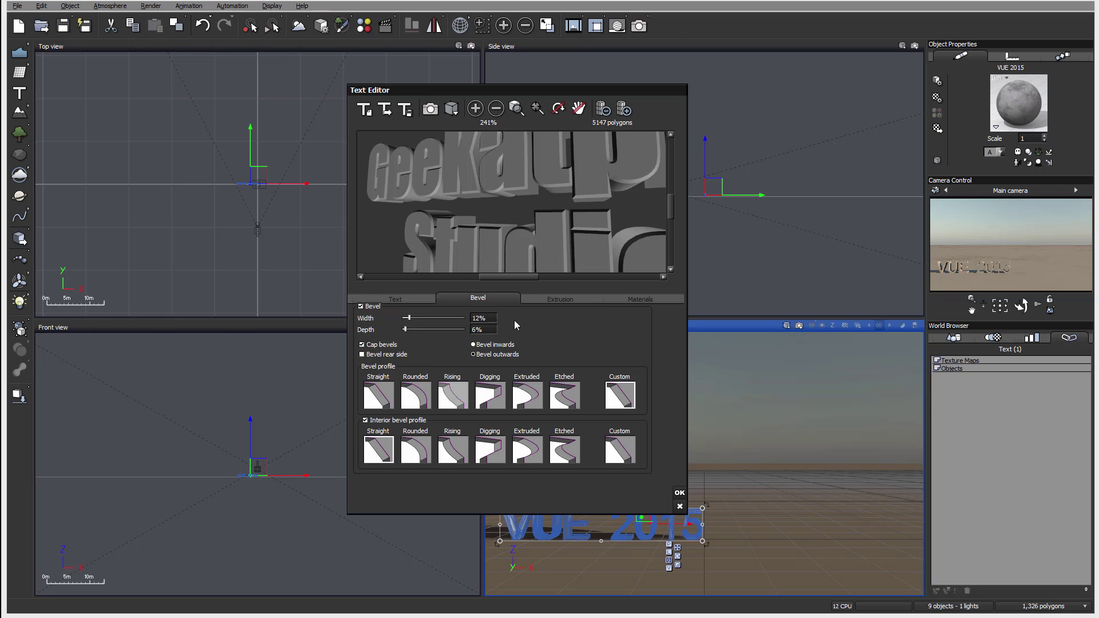
{"action": "left_click", "coordinate": [365, 421]}
{"action": "left_click_drag", "start_coordinate": [558, 204], "coordinate": [445, 139]}
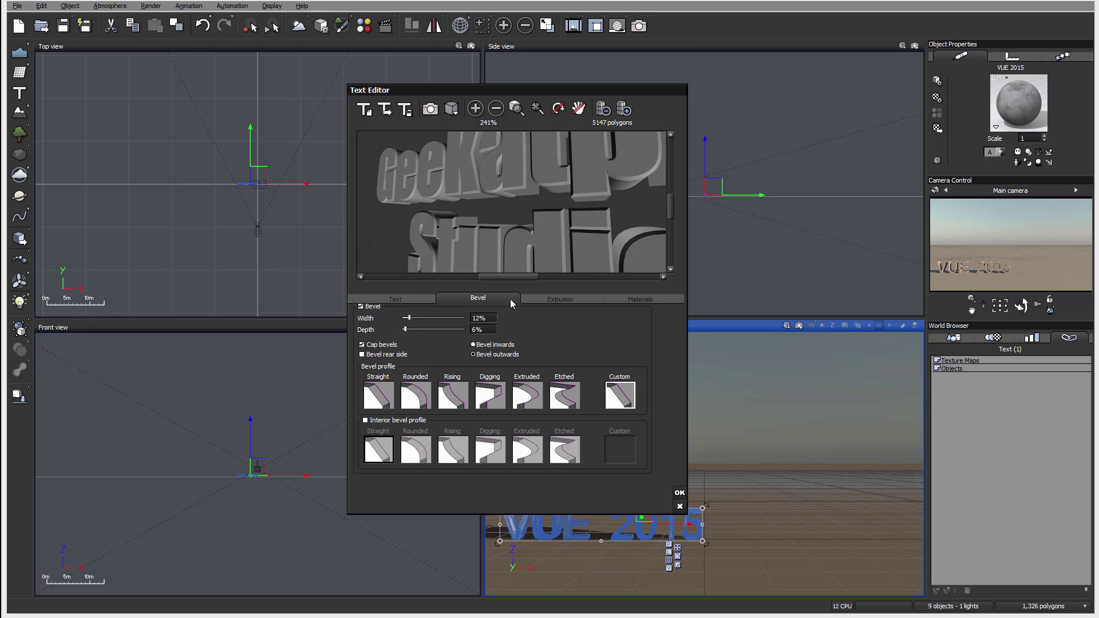
- Extrude the text 40.4cm with a Growing profile at 14% amplitude, symmetrical extrusion off
{"action": "left_click", "coordinate": [560, 300]}
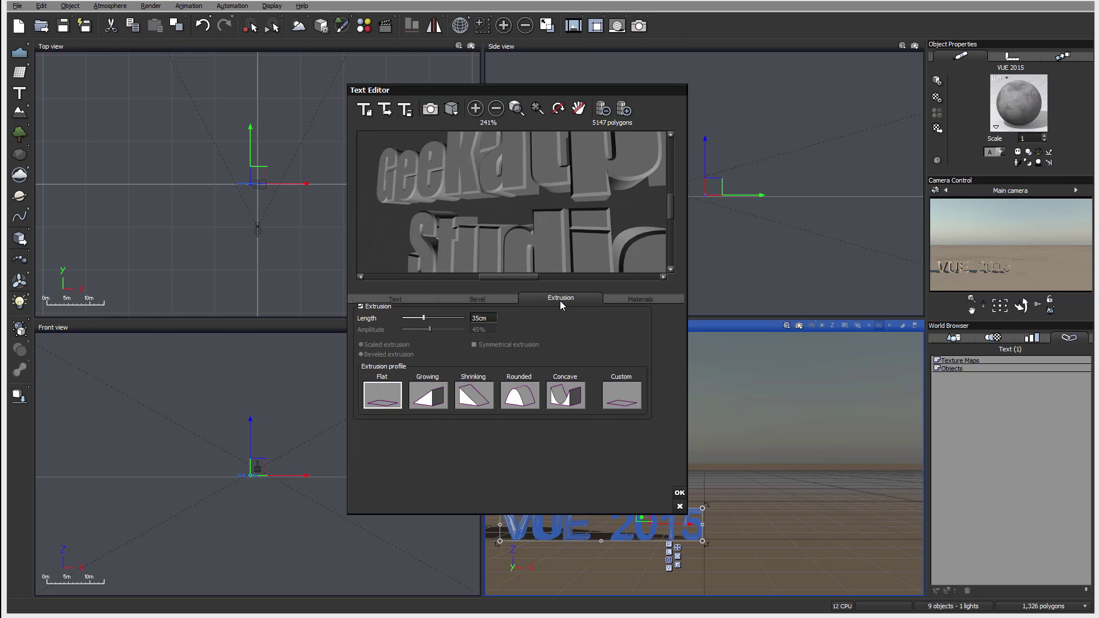
{"action": "left_click_drag", "start_coordinate": [578, 177], "coordinate": [587, 199]}
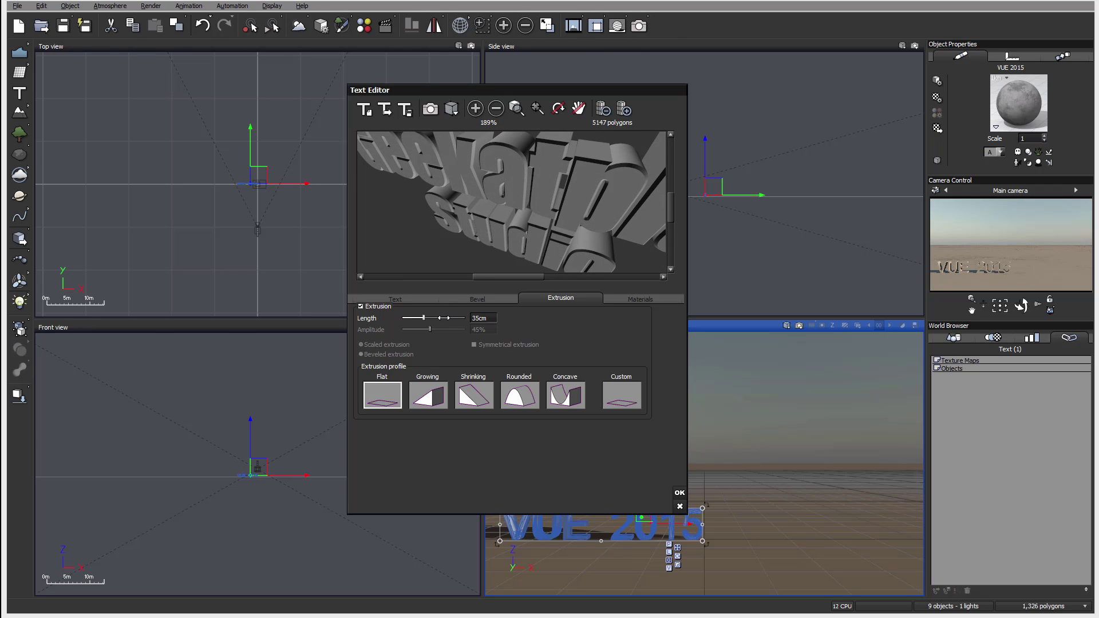
{"action": "left_click_drag", "start_coordinate": [444, 318], "coordinate": [446, 318]}
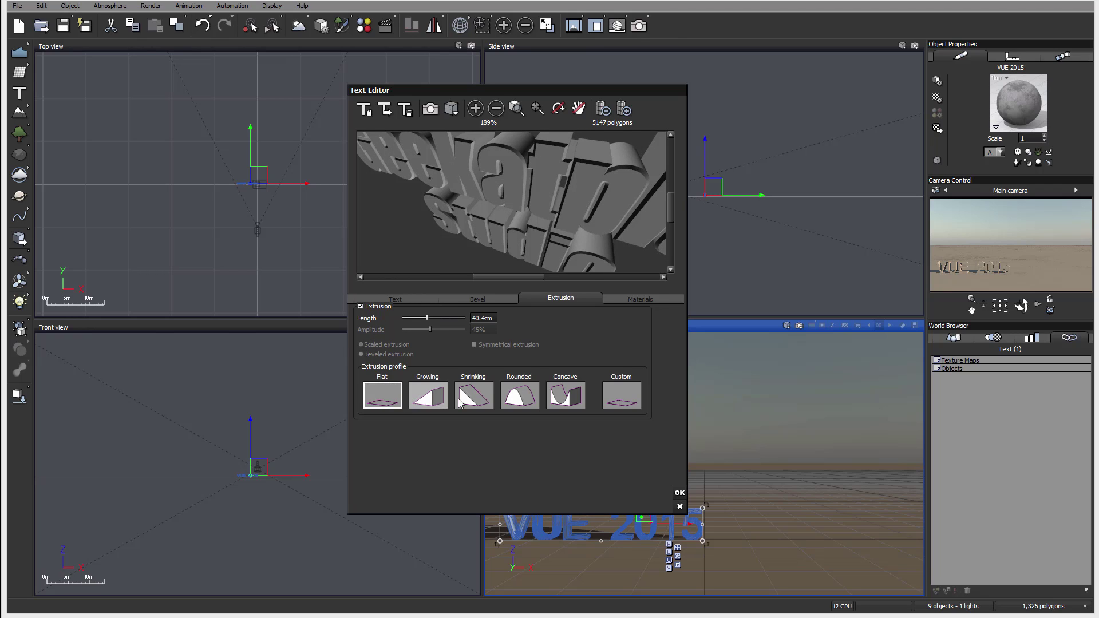
{"action": "left_click", "coordinate": [435, 401]}
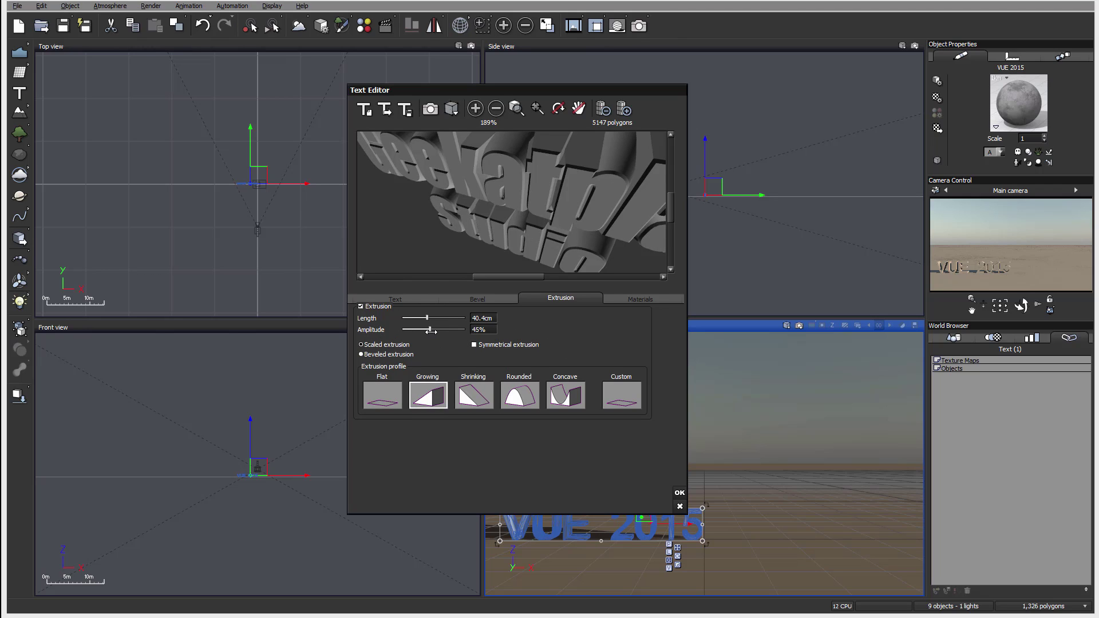
{"action": "left_click_drag", "start_coordinate": [430, 331], "coordinate": [416, 331]}
{"action": "left_click_drag", "start_coordinate": [559, 229], "coordinate": [507, 208]}
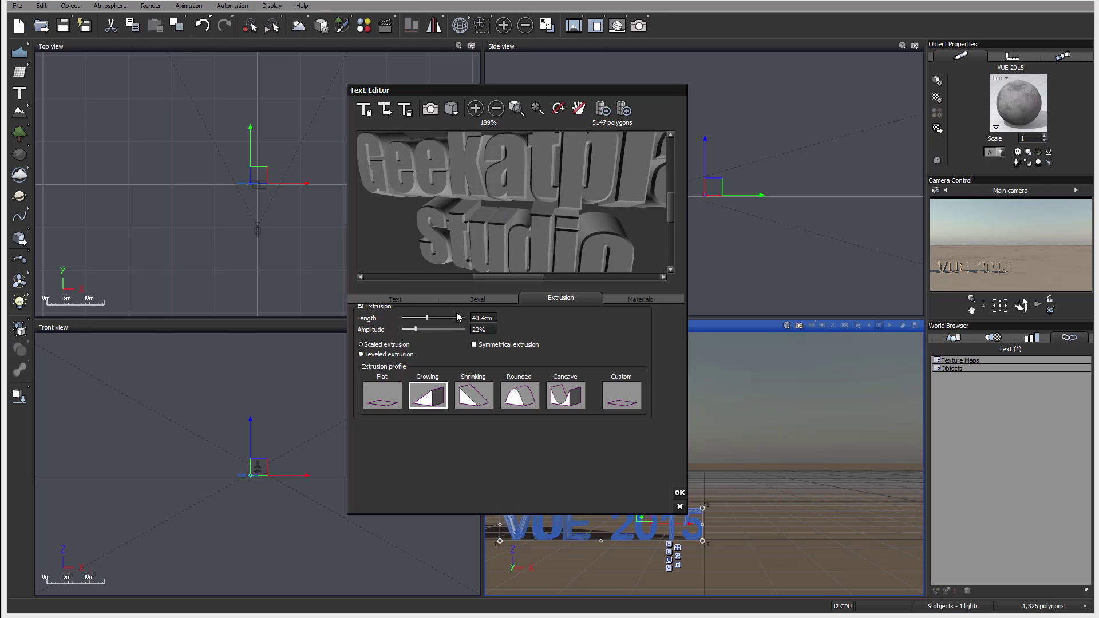
{"action": "mouse_move", "coordinate": [415, 330]}
{"action": "left_mouse_down"}
{"action": "mouse_move", "coordinate": [442, 329]}
{"action": "mouse_move", "coordinate": [411, 329]}
{"action": "left_mouse_up"}
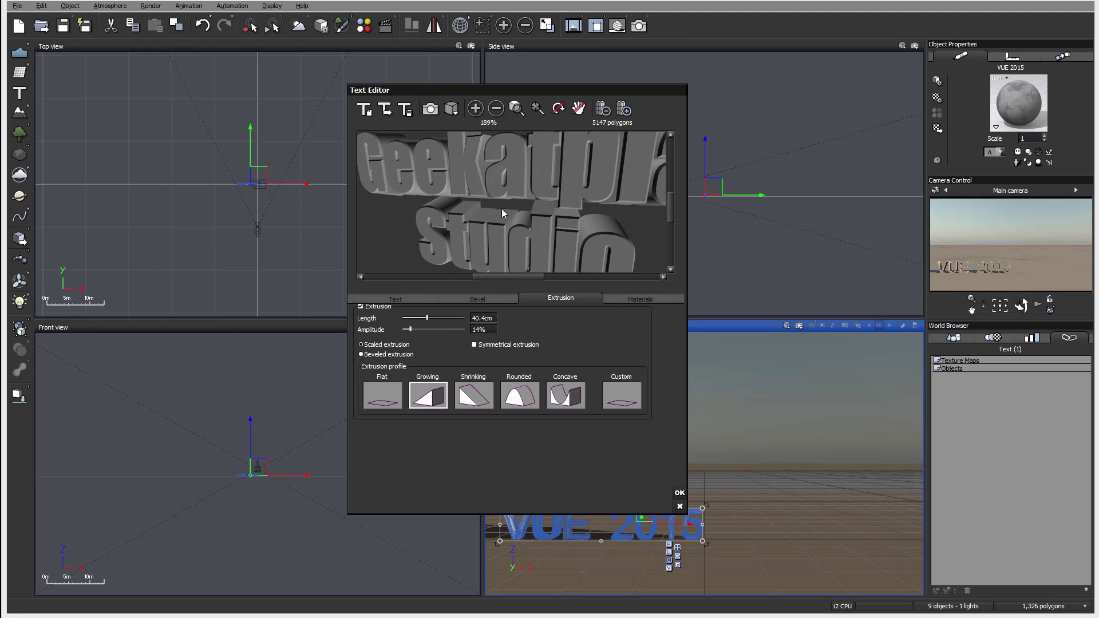
{"action": "left_click", "coordinate": [480, 344]}
{"action": "left_click", "coordinate": [480, 344]}
{"action": "left_click", "coordinate": [639, 298]}
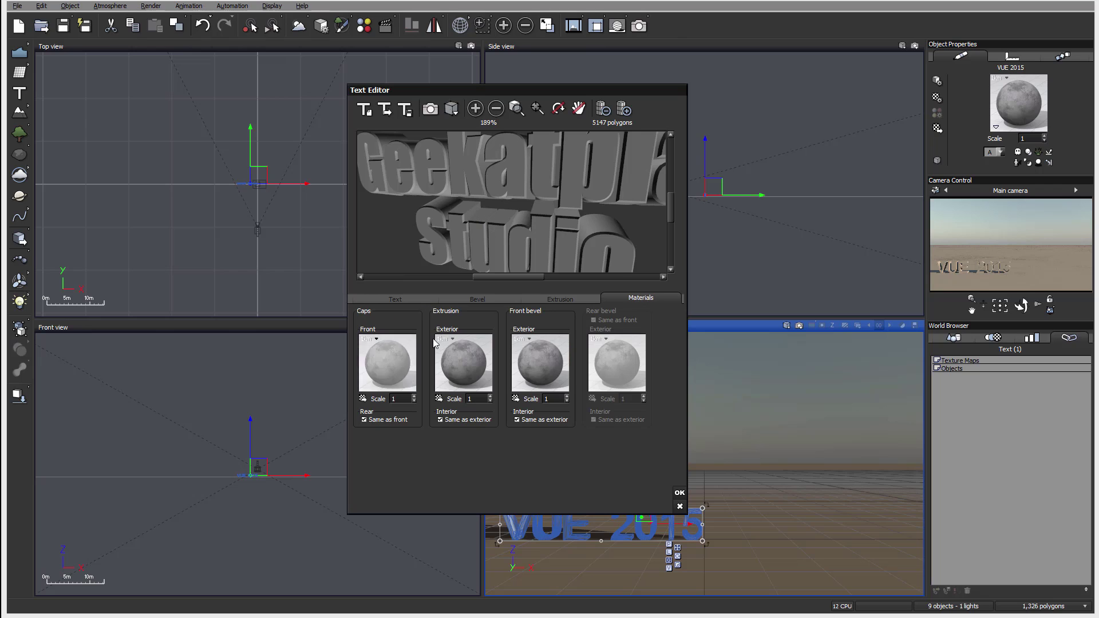
- Rotate the text preview to inspect the default grey materials on caps and bevel
{"action": "left_click_drag", "start_coordinate": [580, 185], "coordinate": [549, 225]}
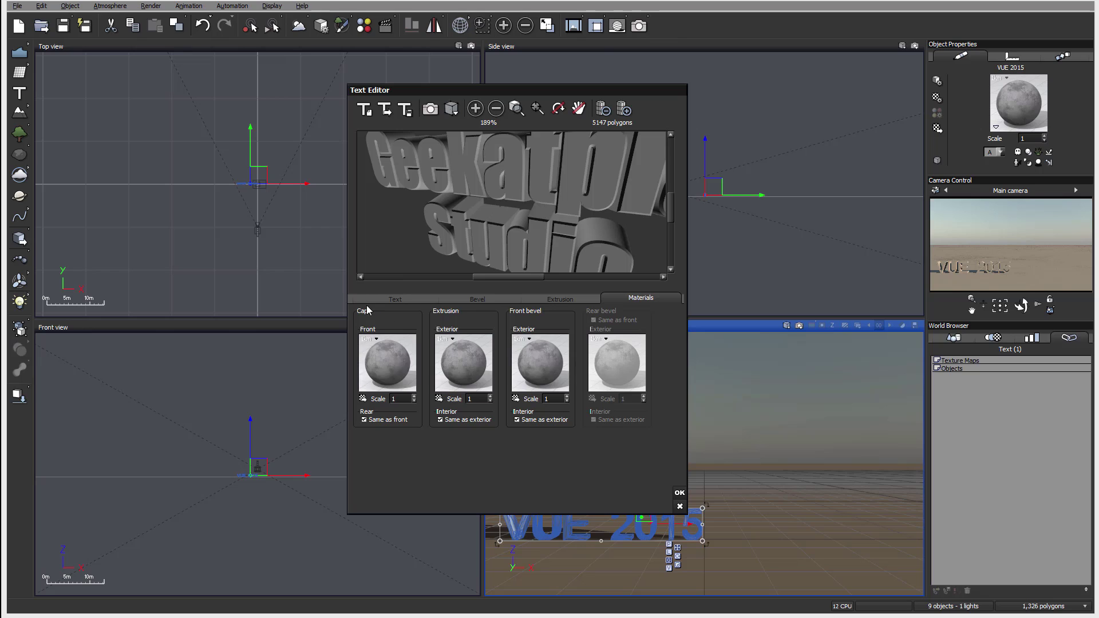
- Apply a yellow gold metal material to the front caps and give rear caps a separate copy
{"action": "double_click", "coordinate": [382, 359]}
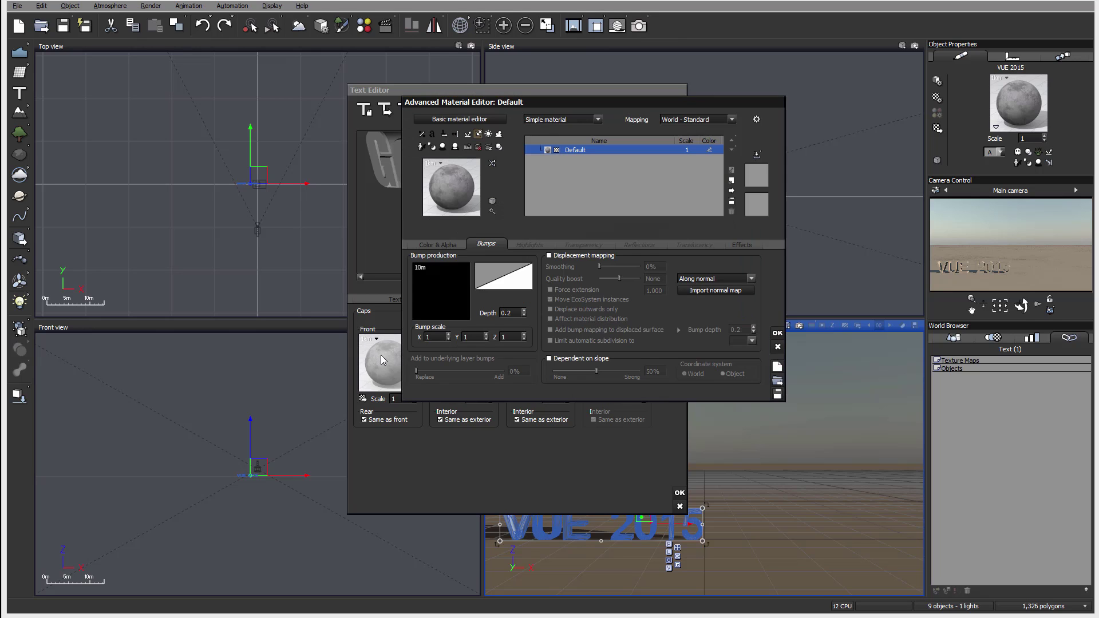
{"action": "left_click", "coordinate": [779, 346]}
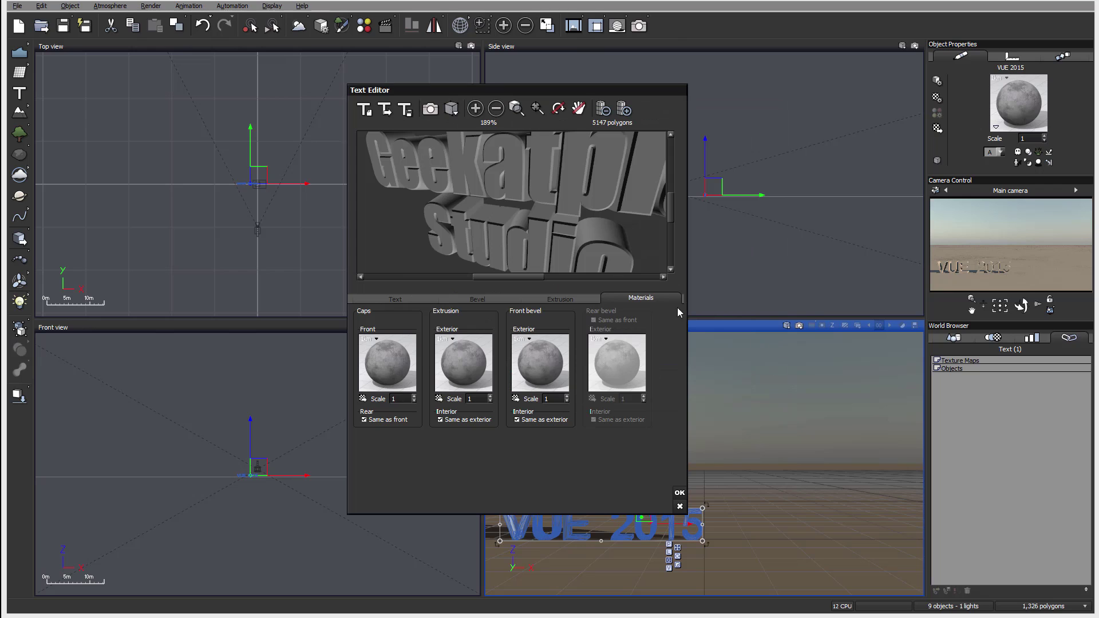
{"action": "left_click", "coordinate": [364, 399]}
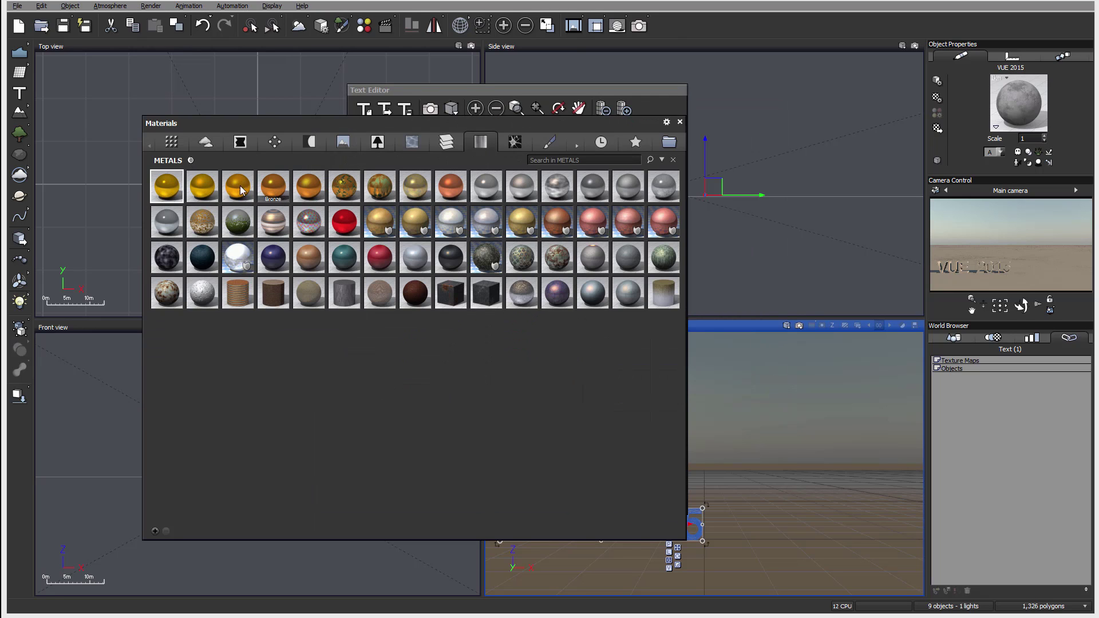
{"action": "double_click", "coordinate": [208, 191]}
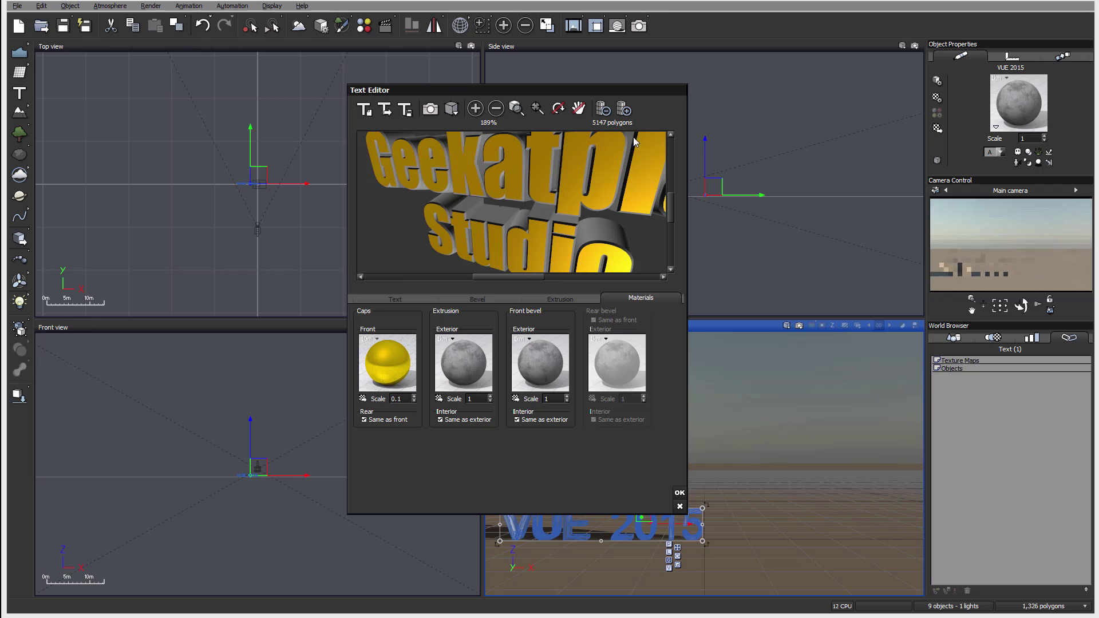
{"action": "left_click_drag", "start_coordinate": [642, 142], "coordinate": [524, 200]}
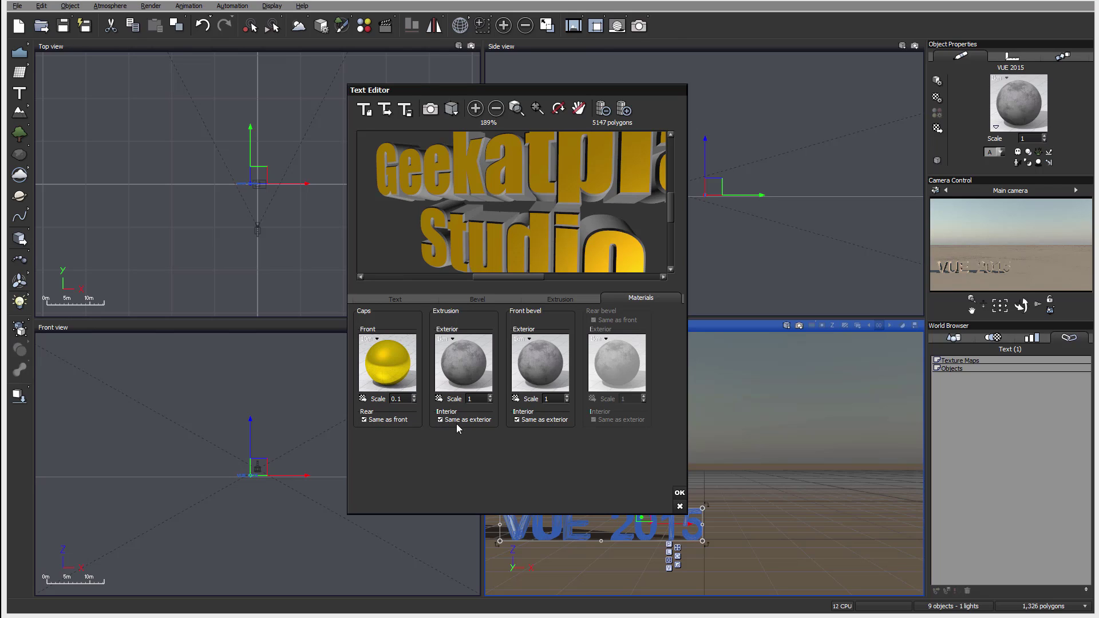
{"action": "left_click", "coordinate": [363, 421]}
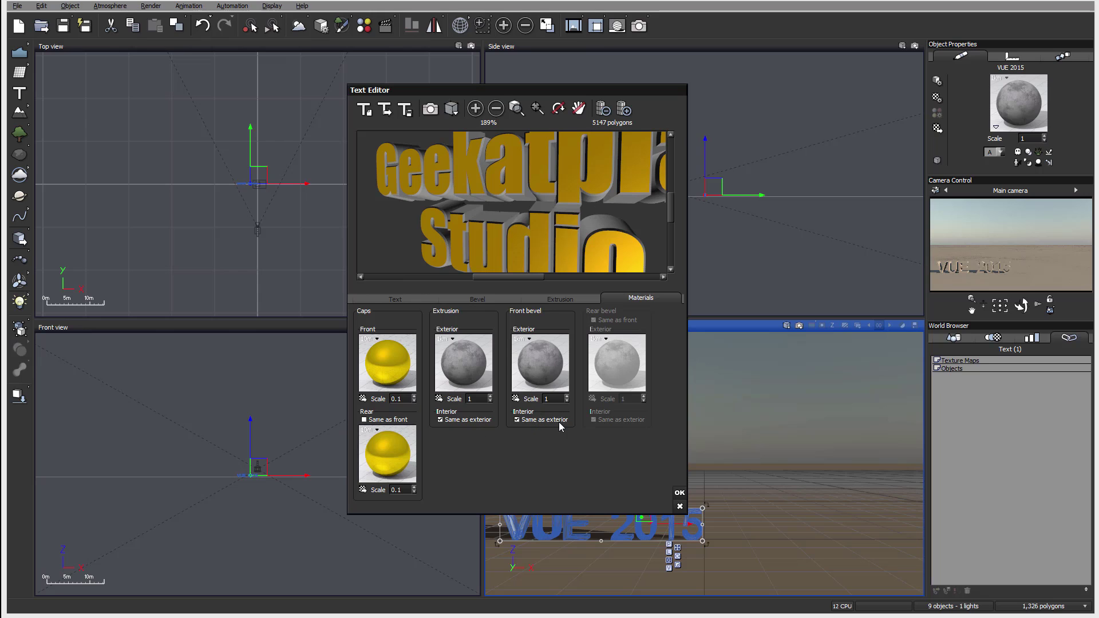
{"action": "left_click", "coordinate": [365, 419]}
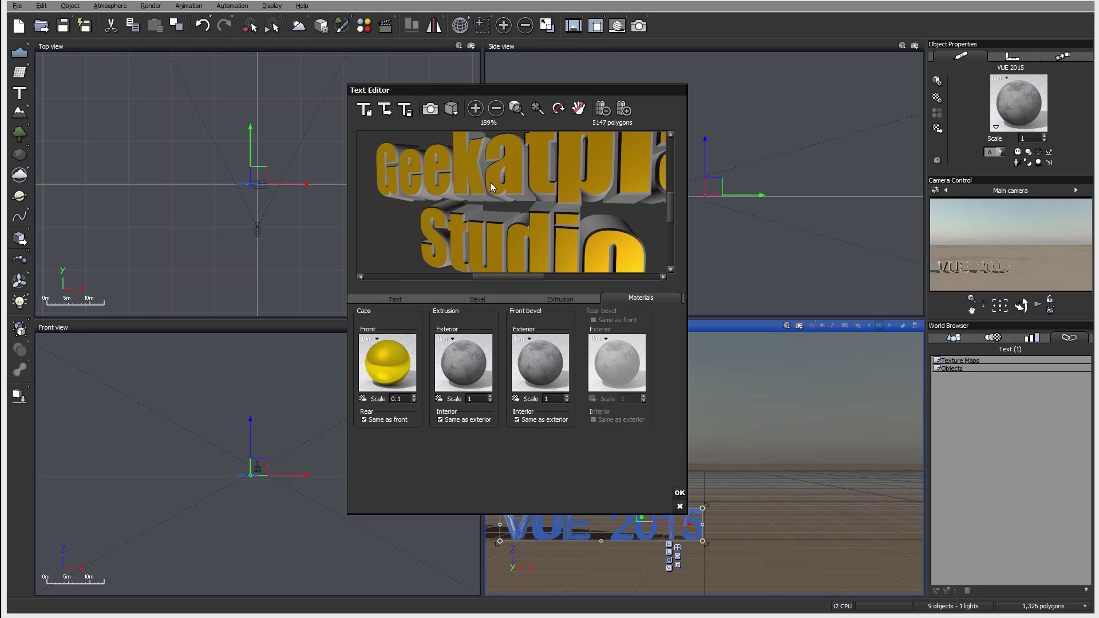
{"action": "mouse_move", "coordinate": [493, 187]}
{"action": "left_mouse_down"}
{"action": "mouse_move", "coordinate": [520, 213]}
{"action": "mouse_move", "coordinate": [569, 186]}
{"action": "mouse_move", "coordinate": [500, 171]}
{"action": "mouse_move", "coordinate": [481, 181]}
{"action": "mouse_move", "coordinate": [493, 178]}
{"action": "left_mouse_up"}
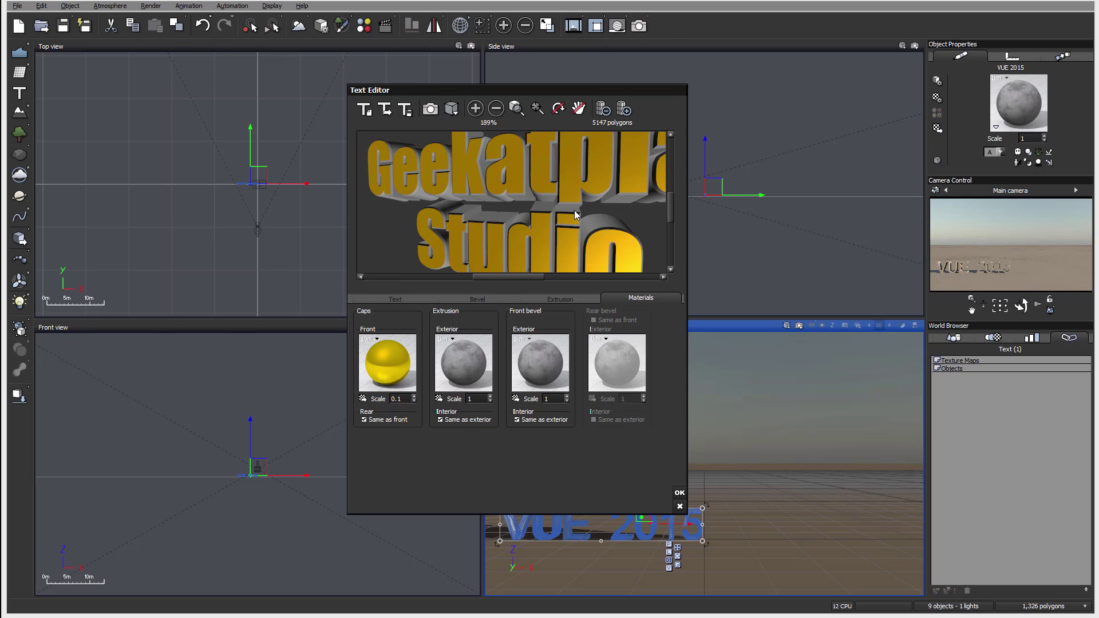
{"action": "mouse_move", "coordinate": [524, 214]}
{"action": "left_mouse_down"}
{"action": "mouse_move", "coordinate": [523, 182]}
{"action": "mouse_move", "coordinate": [501, 194]}
{"action": "mouse_move", "coordinate": [521, 205]}
{"action": "left_mouse_up"}
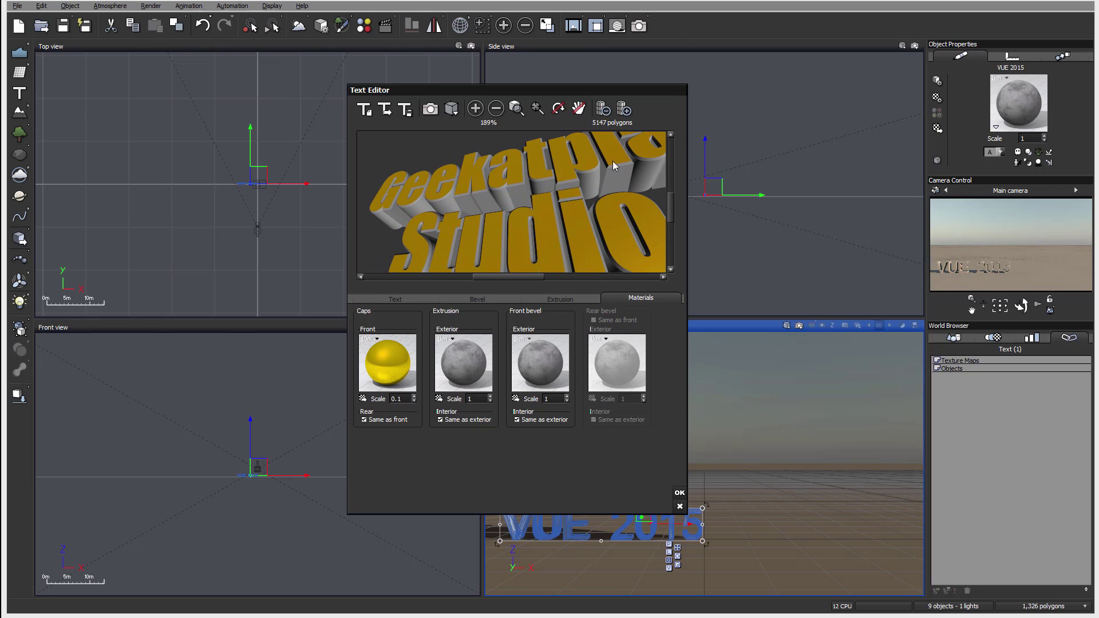
{"action": "left_click_drag", "start_coordinate": [613, 163], "coordinate": [566, 199]}
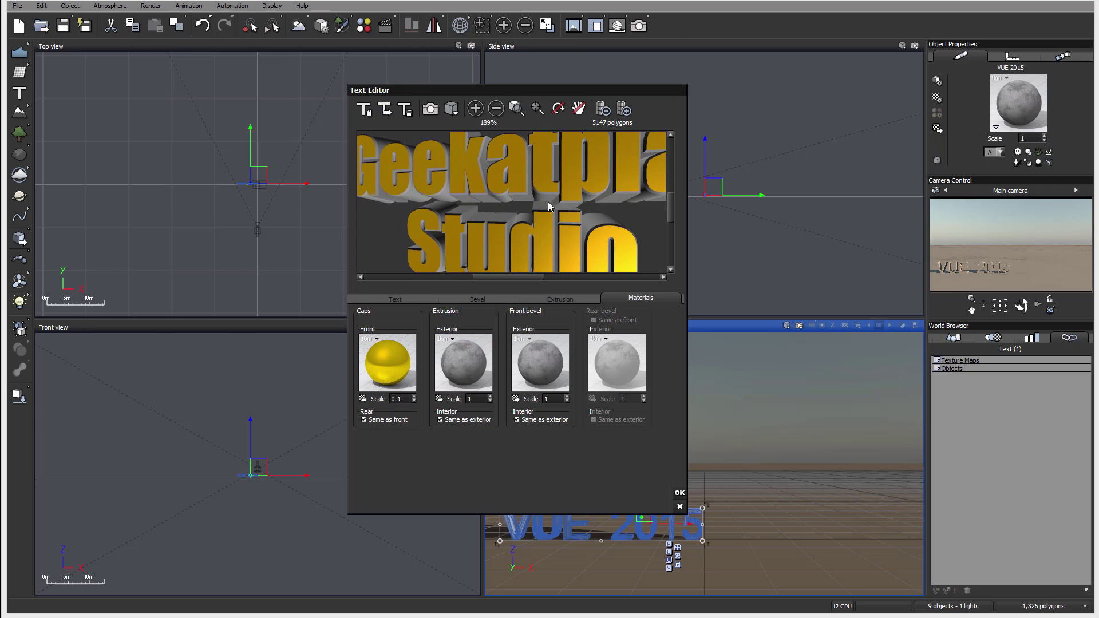
{"action": "left_click_drag", "start_coordinate": [604, 176], "coordinate": [462, 173]}
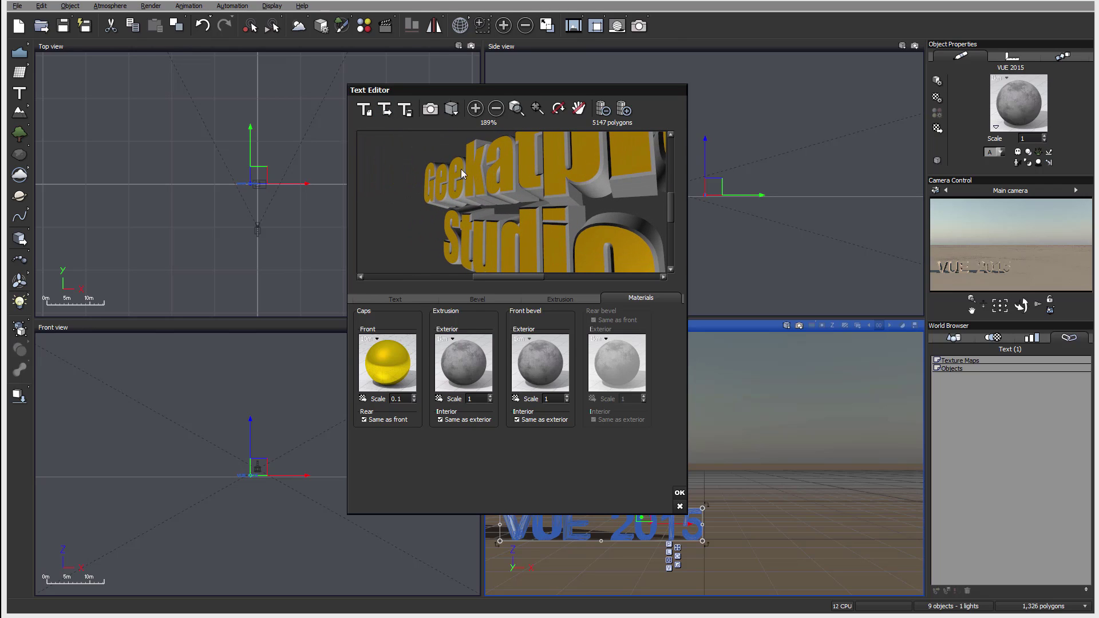
- Confirm the gold 'Geekatplay Studio' text, then drag it in Side and Top views toward the camera
{"action": "left_click", "coordinate": [680, 493]}
{"action": "mouse_move", "coordinate": [713, 184]}
{"action": "left_mouse_down"}
{"action": "mouse_move", "coordinate": [742, 152]}
{"action": "mouse_move", "coordinate": [712, 183]}
{"action": "left_mouse_up"}
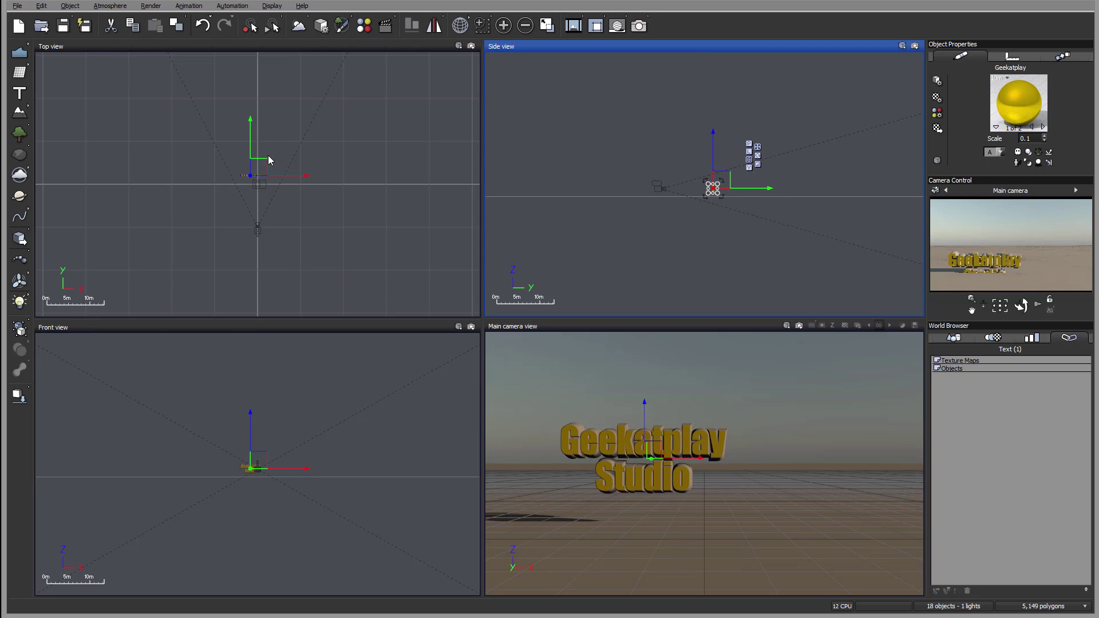
{"action": "left_click_drag", "start_coordinate": [263, 163], "coordinate": [268, 186]}
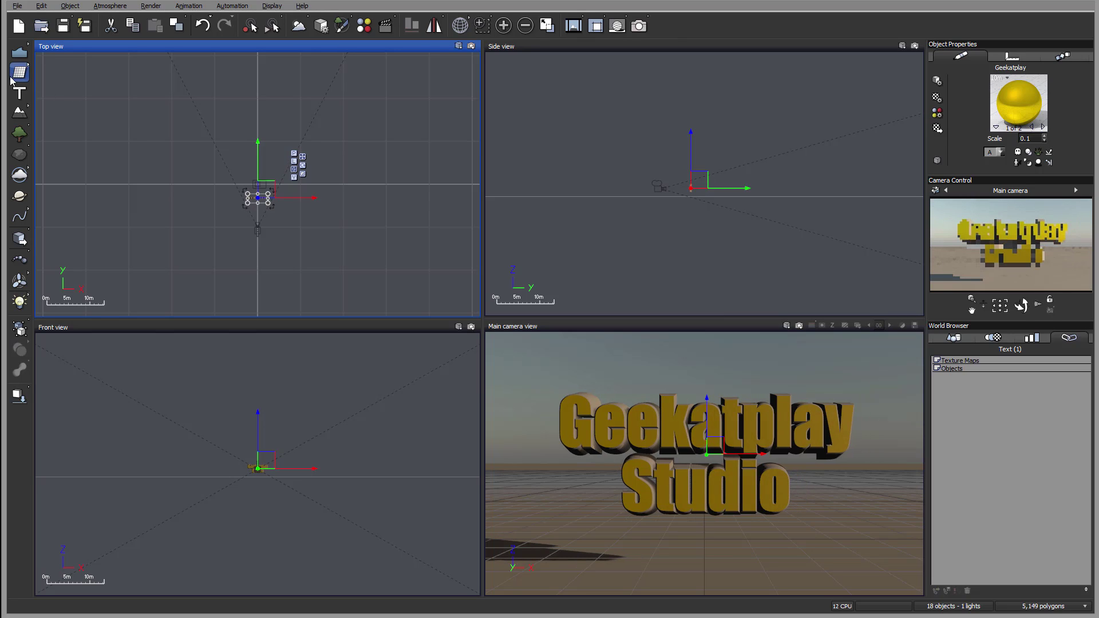